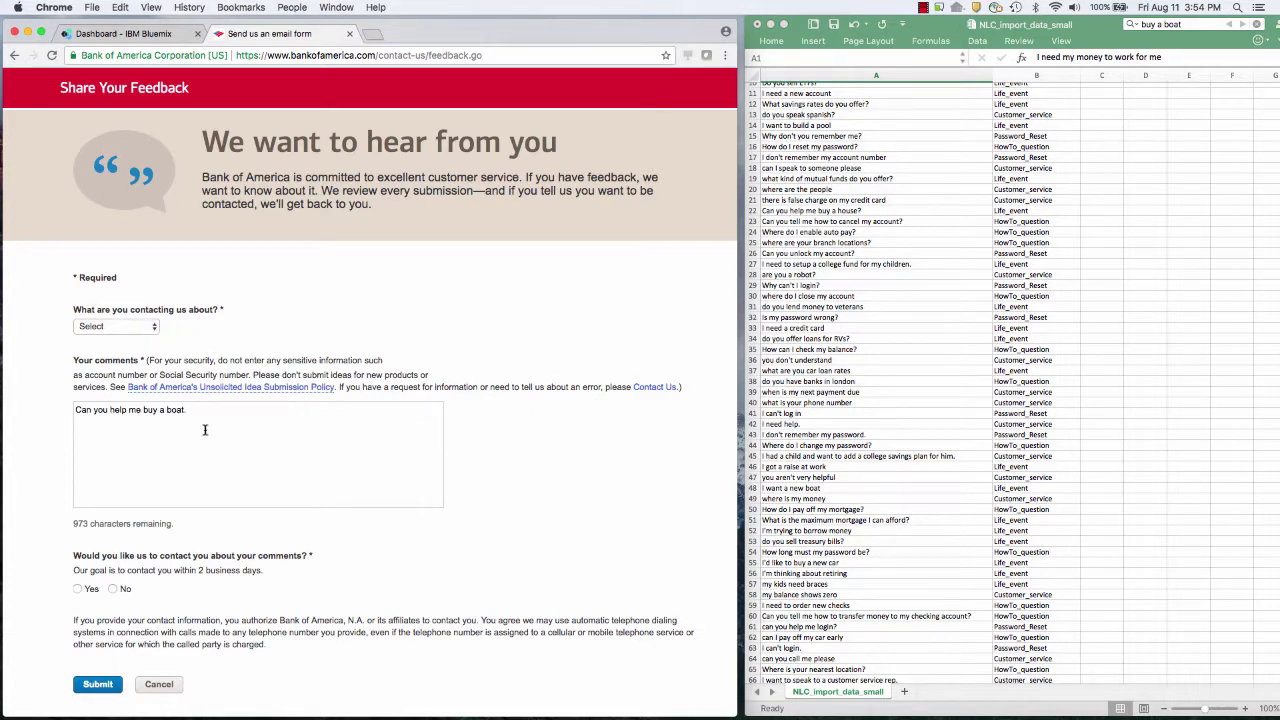
left_click_drag(236, 415, 56, 414)
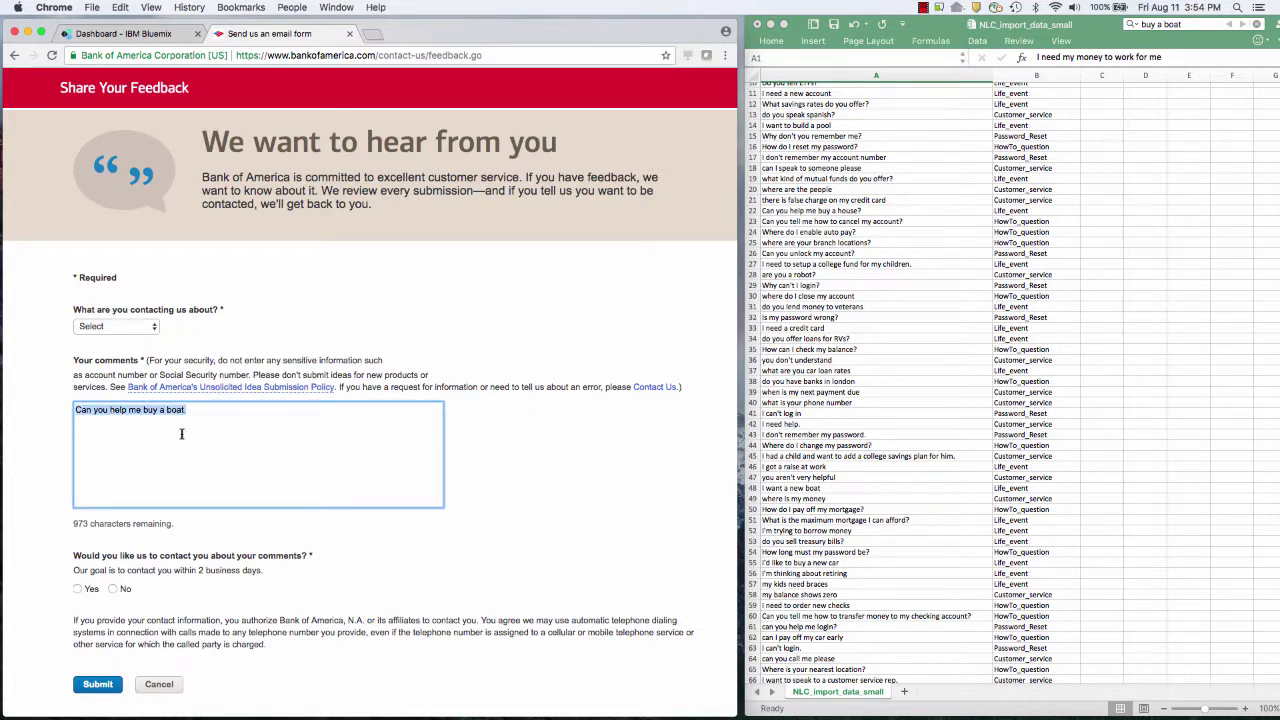
left_click(153, 328)
left_click(227, 330)
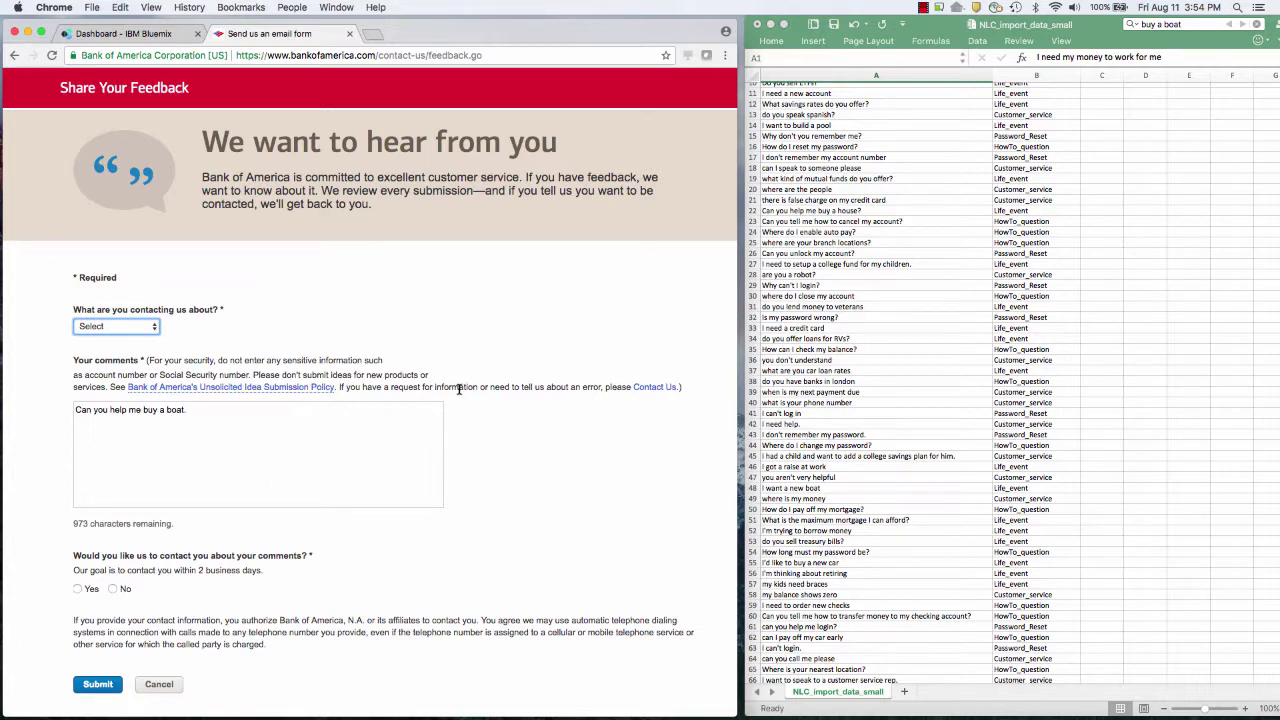
Switch to the IBM Bluemix dashboard and start creating a new service from the All Services section
left_click(137, 36)
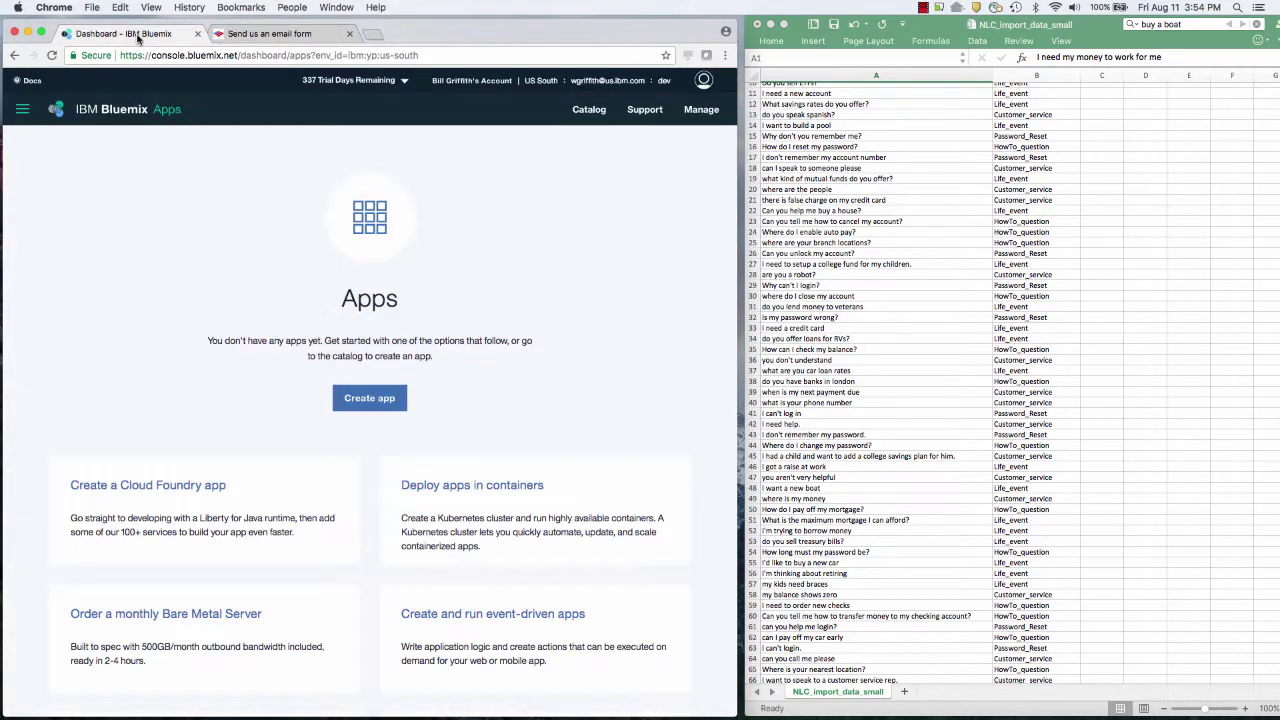
left_click(19, 110)
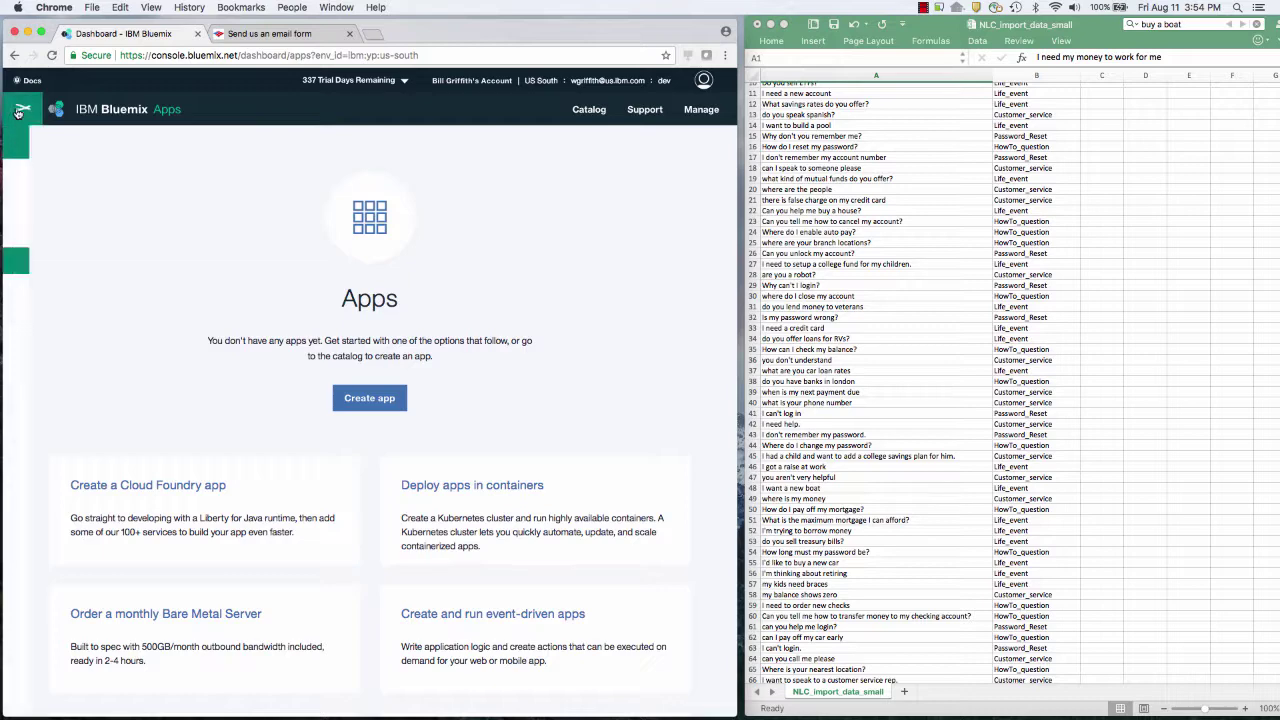
left_click(520, 338)
scroll(520, 338, "down", 1)
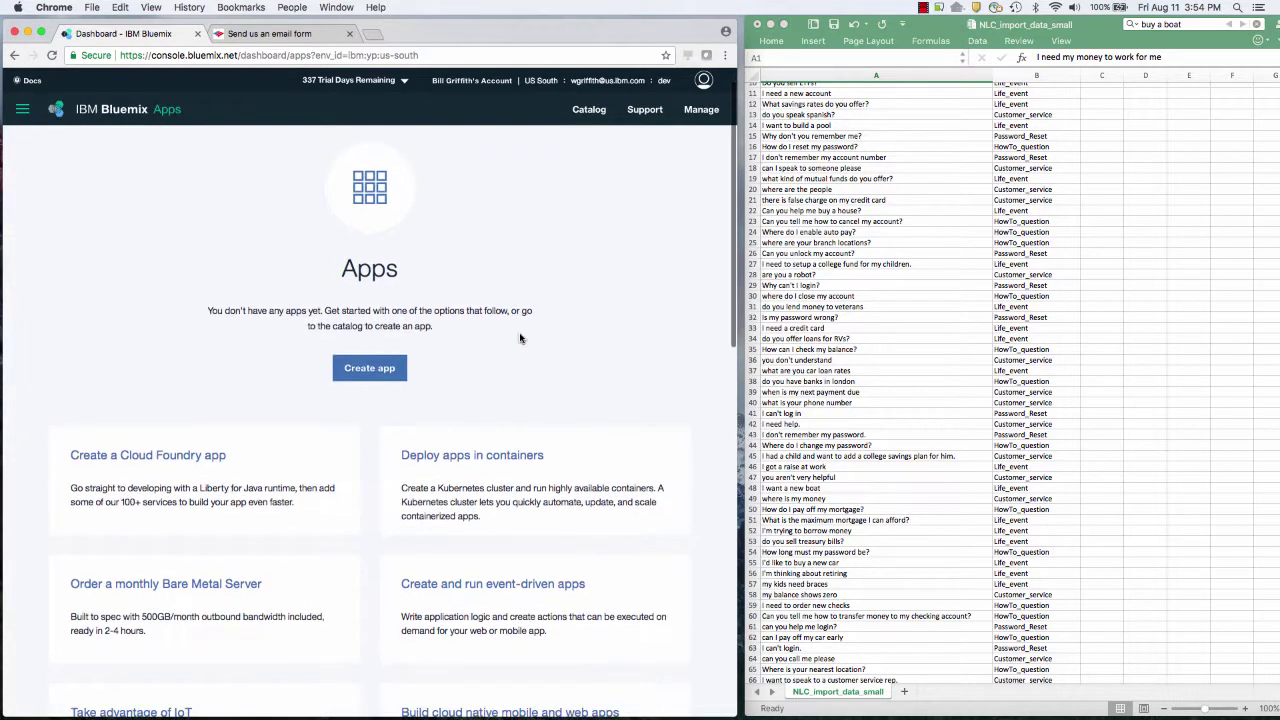
scroll(520, 338, "down", 10)
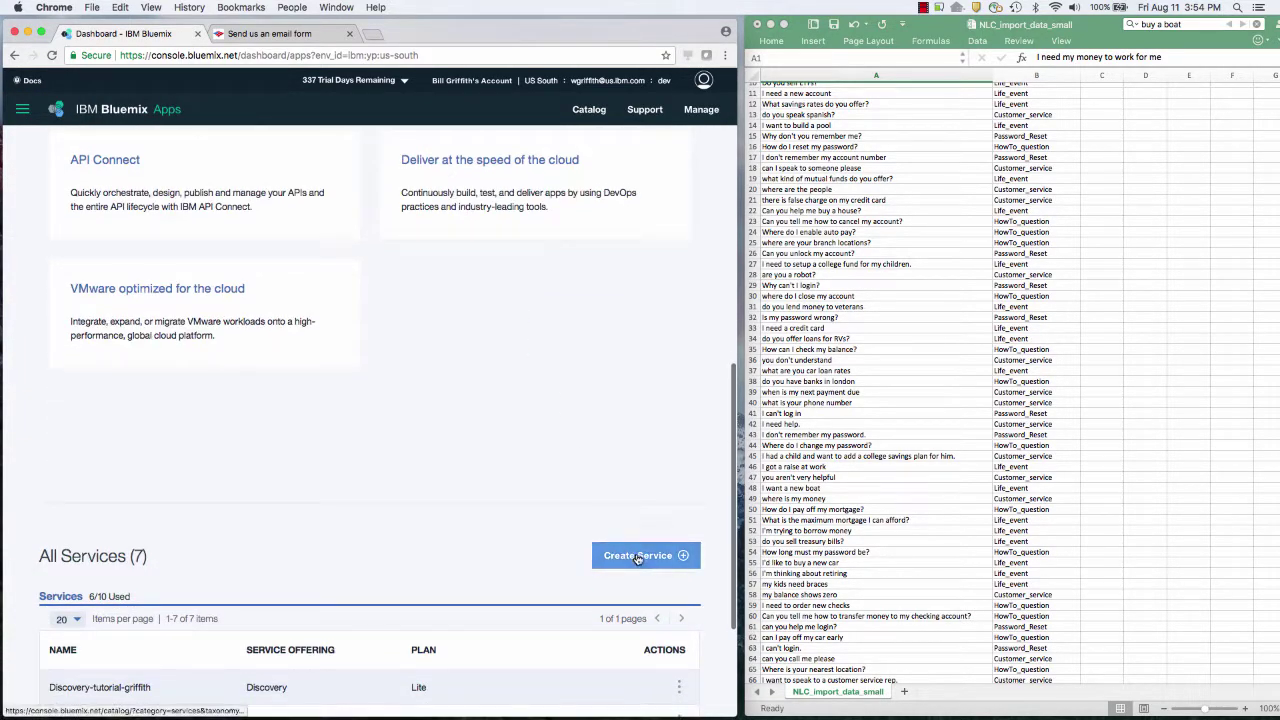
left_click(637, 558)
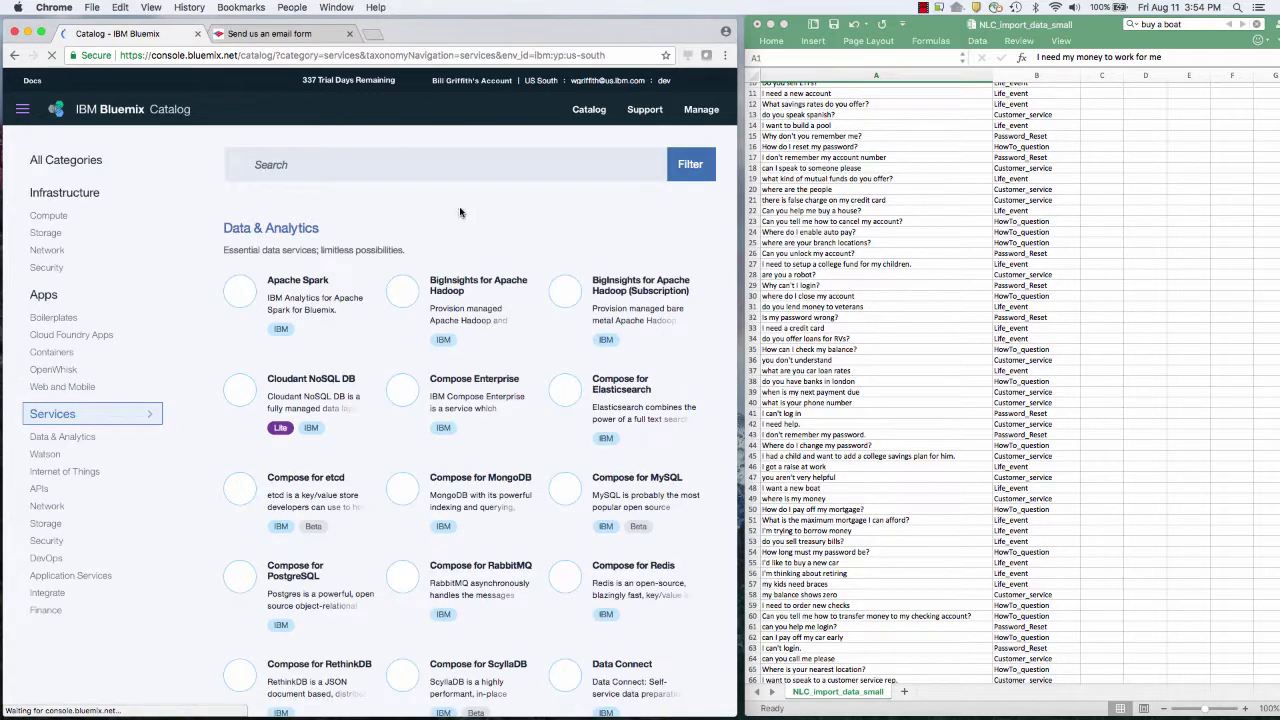
Search the service catalog for "natural language" and create a Natural Language Classifier service with the default settings
left_click(438, 166)
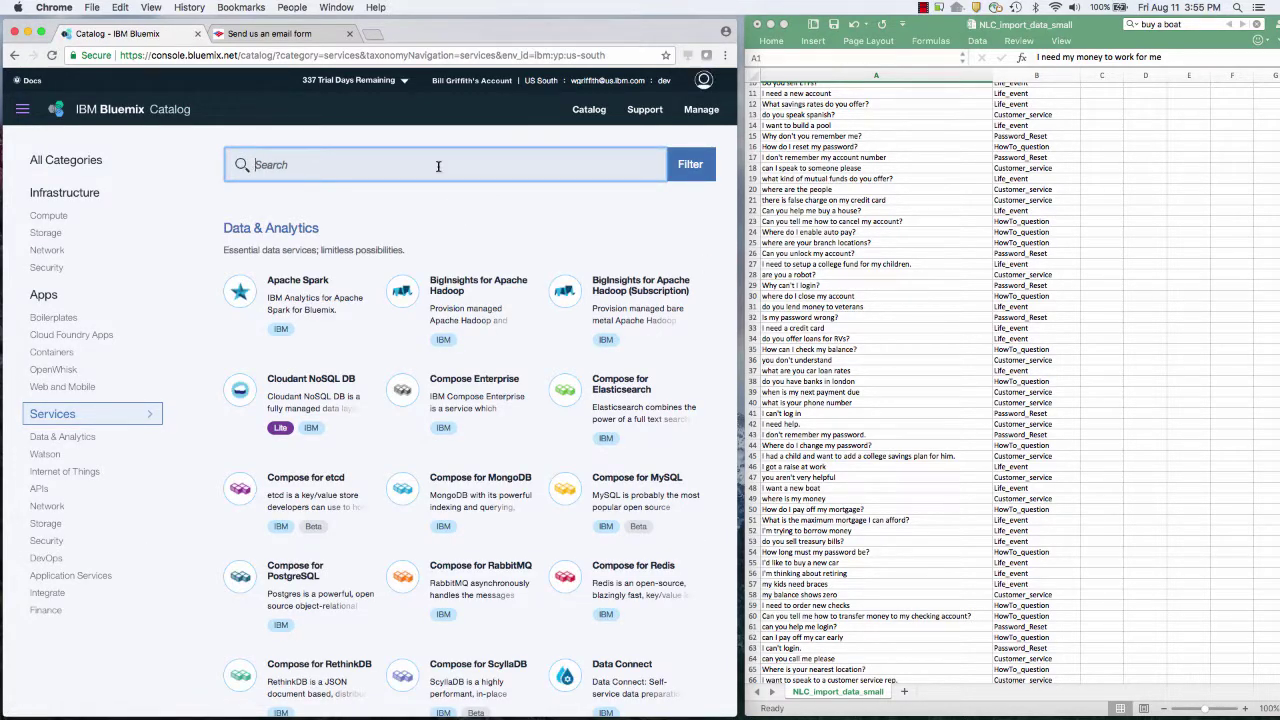
type("natural language")
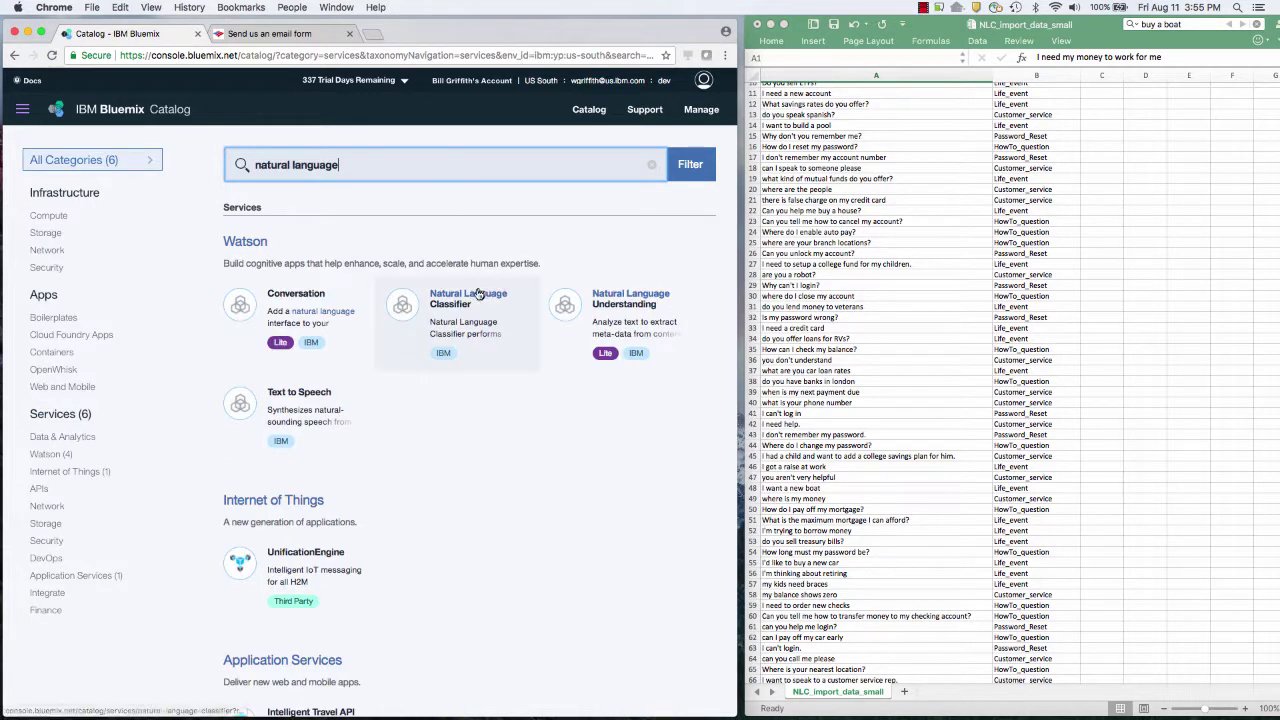
left_click(468, 294)
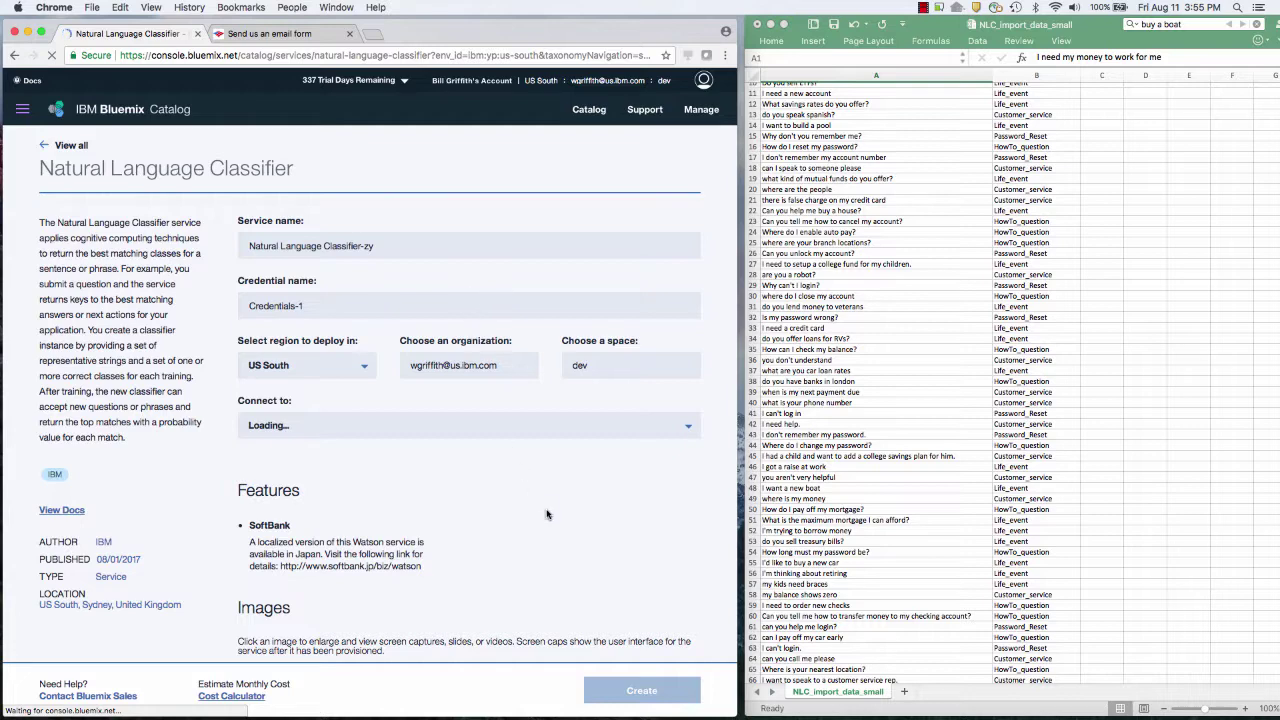
left_click(641, 690)
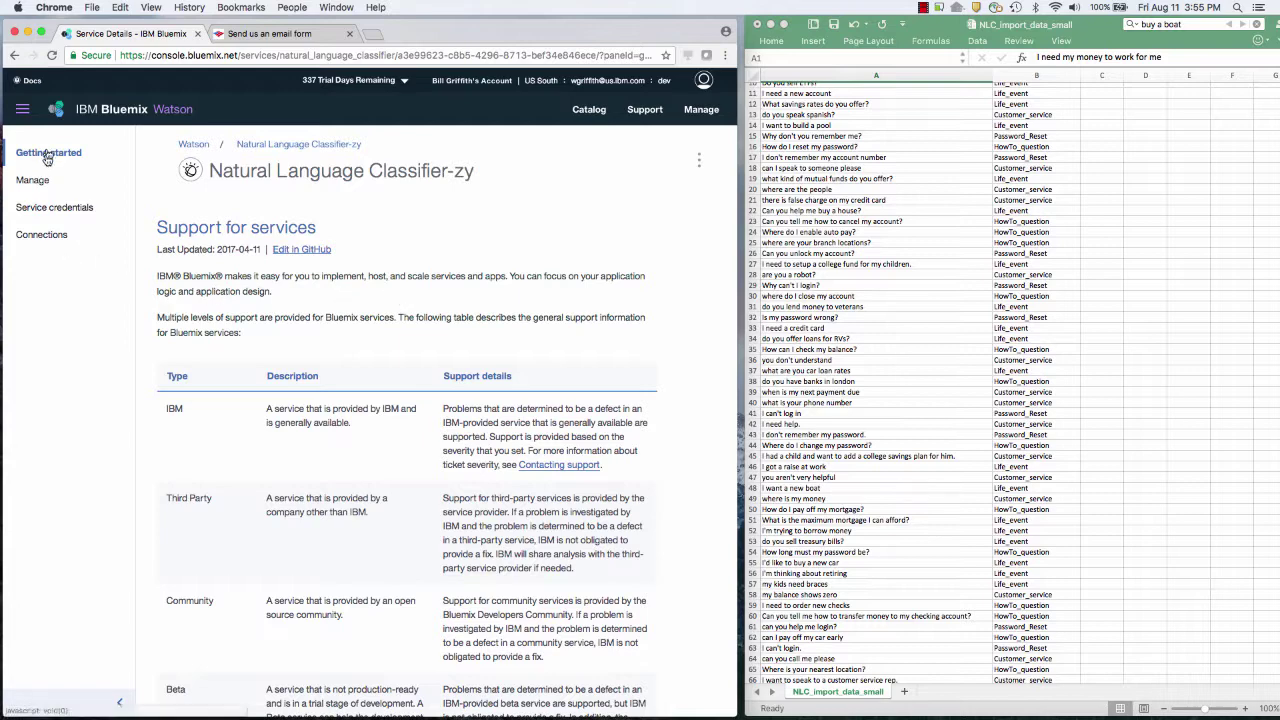
Open the beta toolkit from the new service's management page and go to adding training data
left_click(33, 180)
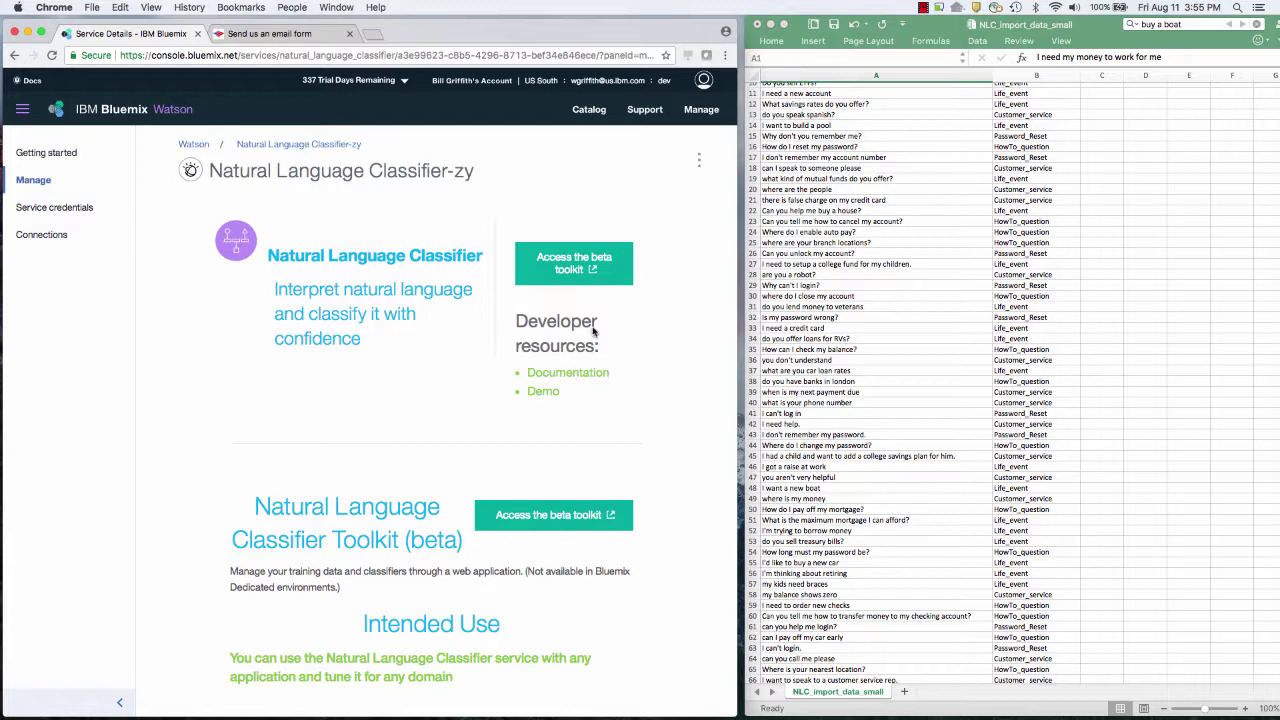
left_click(569, 271)
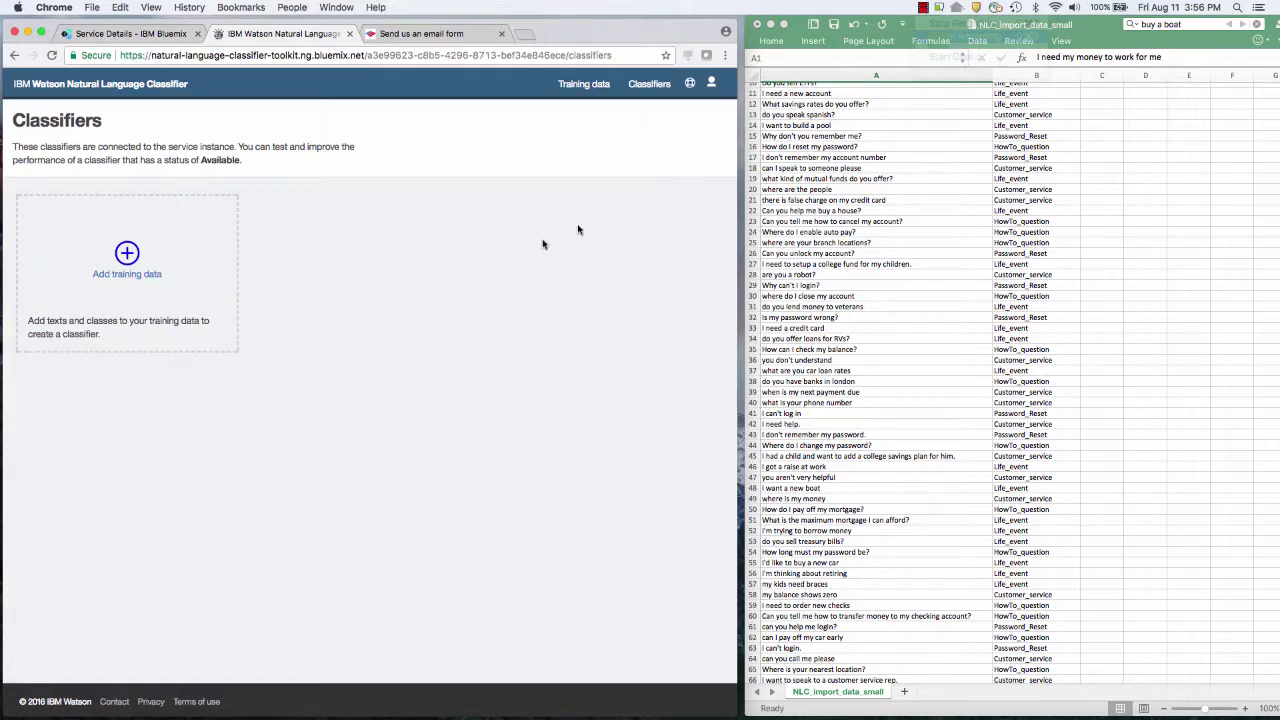
left_click(129, 258)
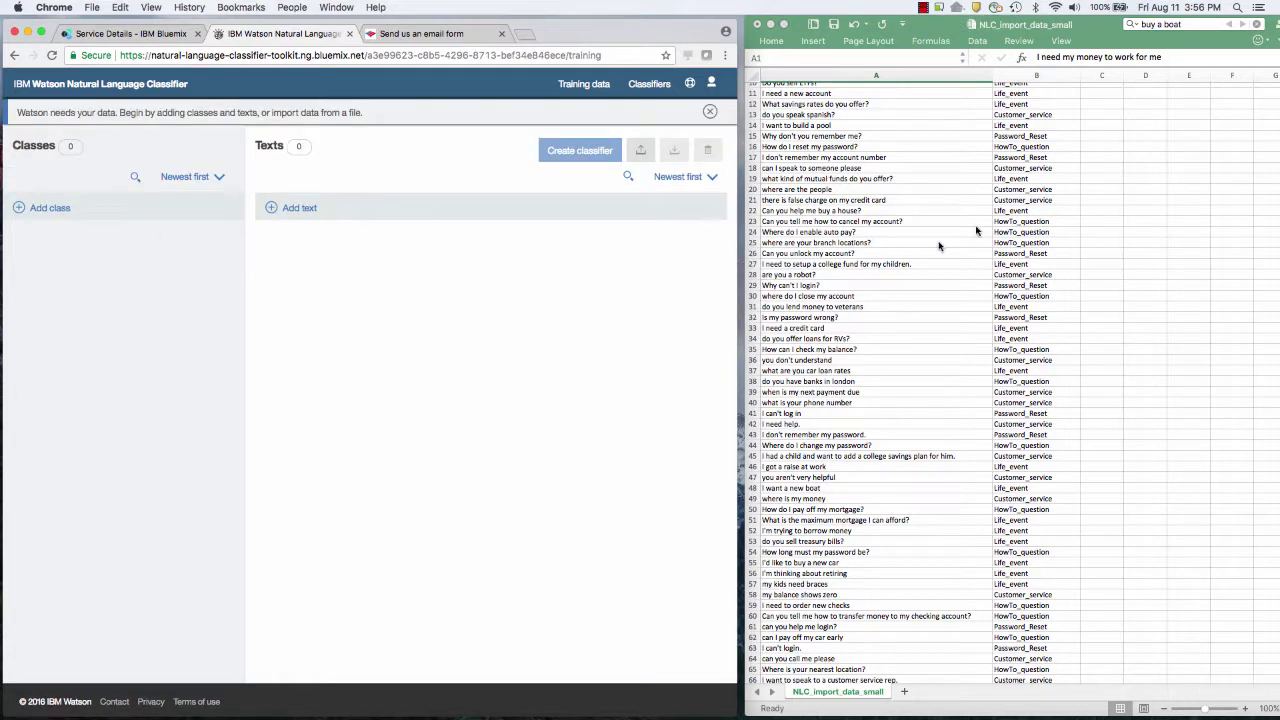
Review the sample questions and classes in the spreadsheet, and import NLC_import_data_small.csv as the classifier's training data
scroll(845, 350, "down", 10)
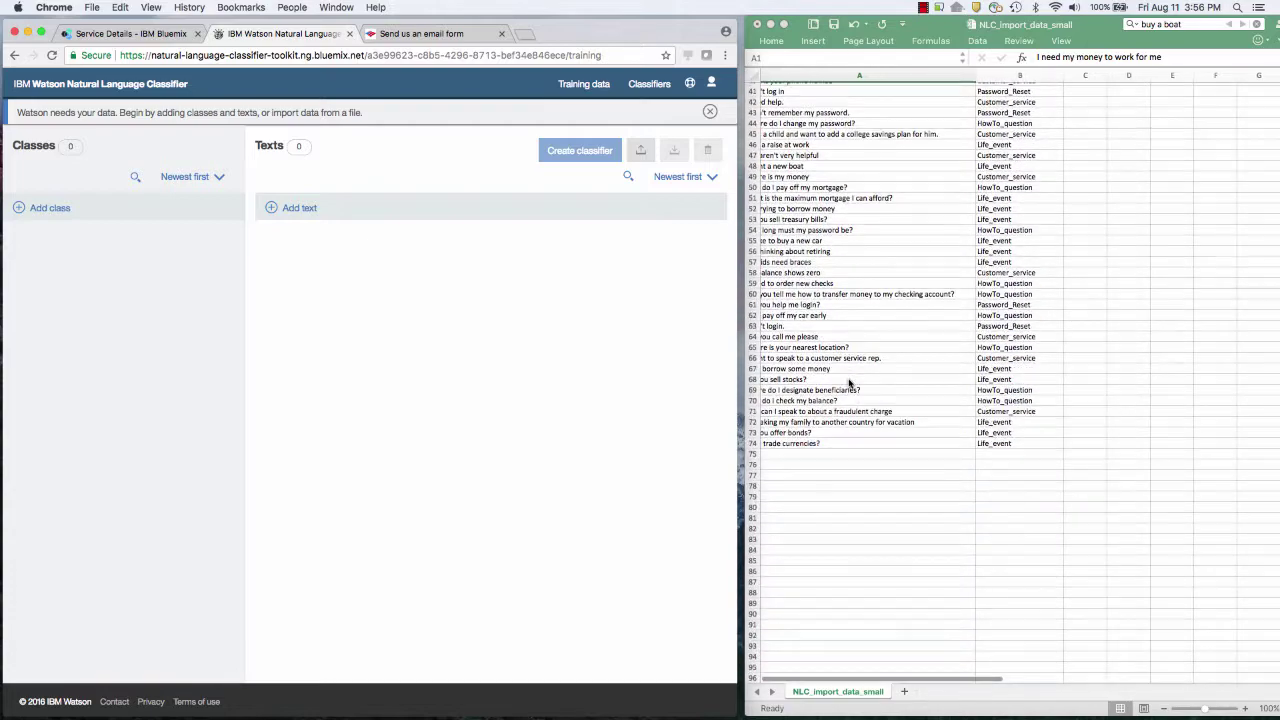
scroll(849, 380, "up", 10)
scroll(849, 382, "up", 5)
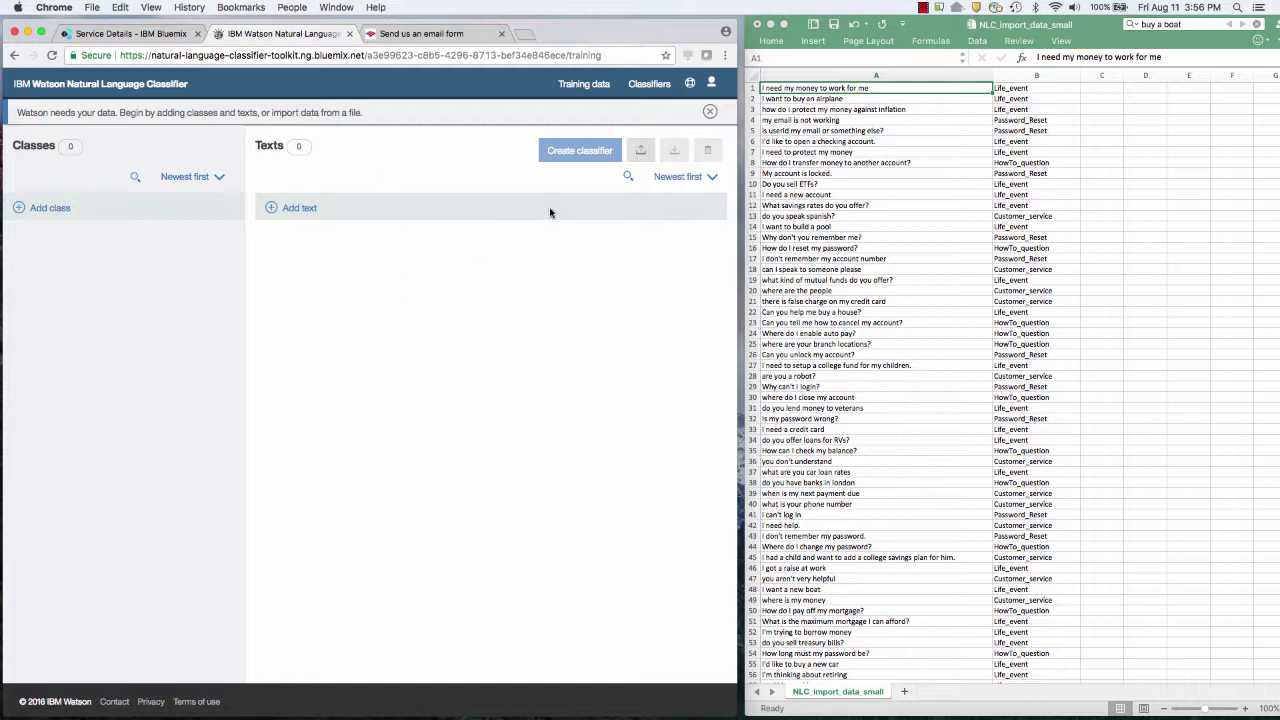
left_click(640, 153)
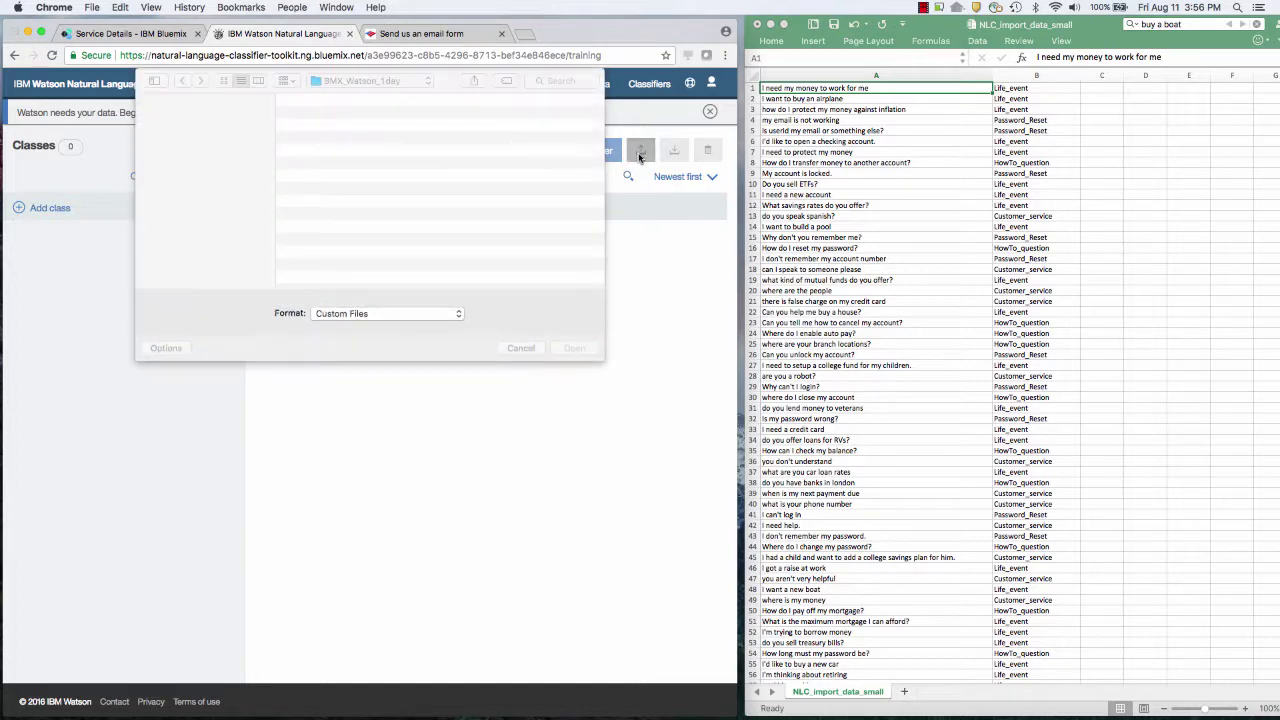
left_click(369, 116)
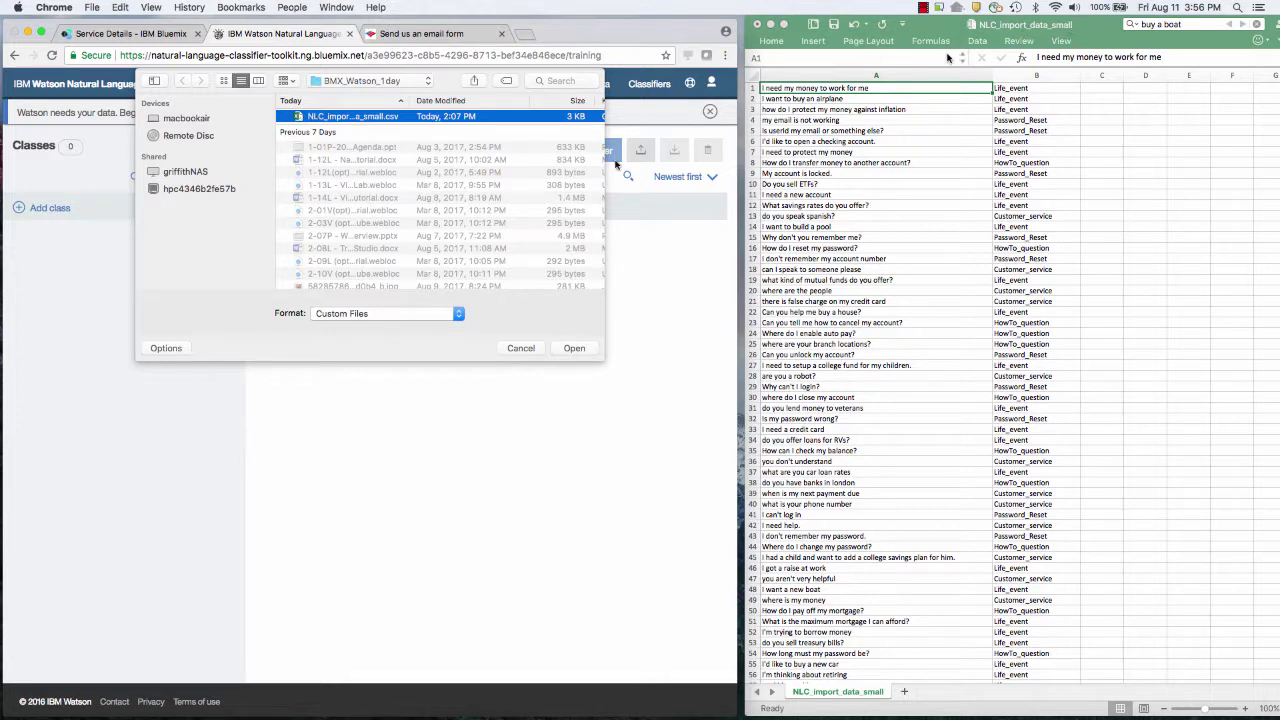
left_click(575, 347)
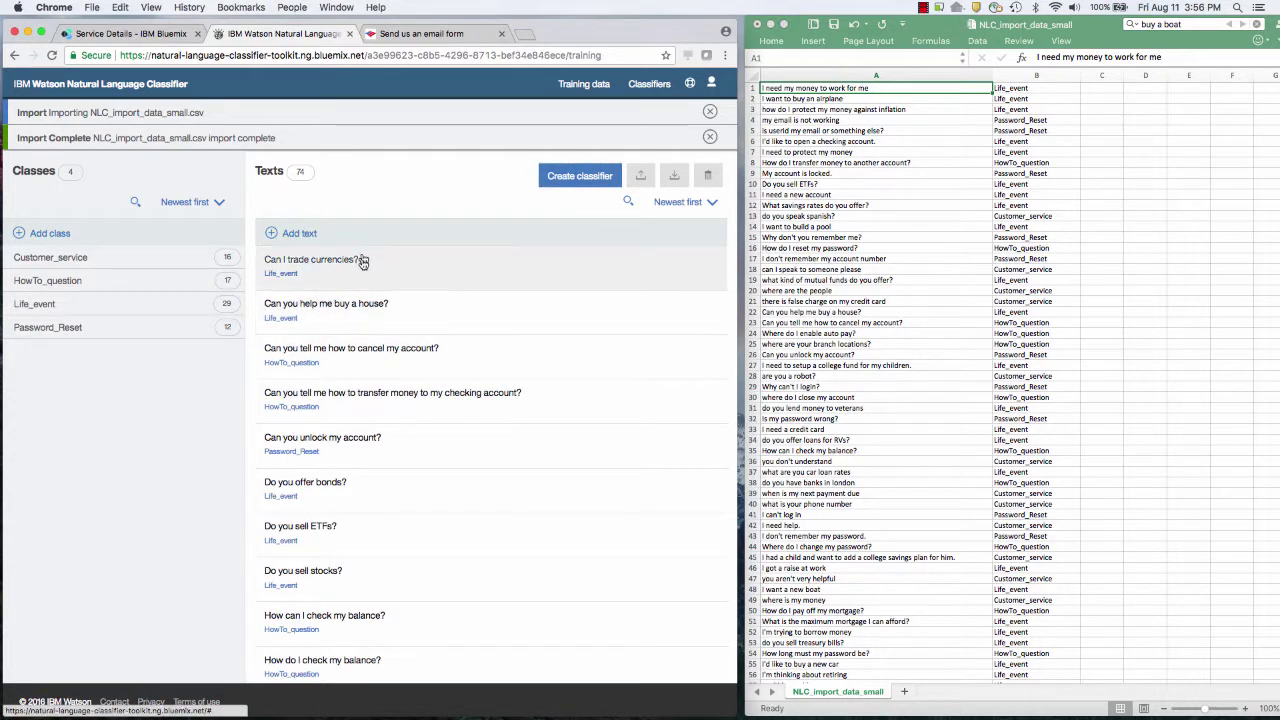
Create a classifier named "Customer Service Dept Sorter" with English training data, and open it for testing once it is trained
scroll(374, 405, "down", 5)
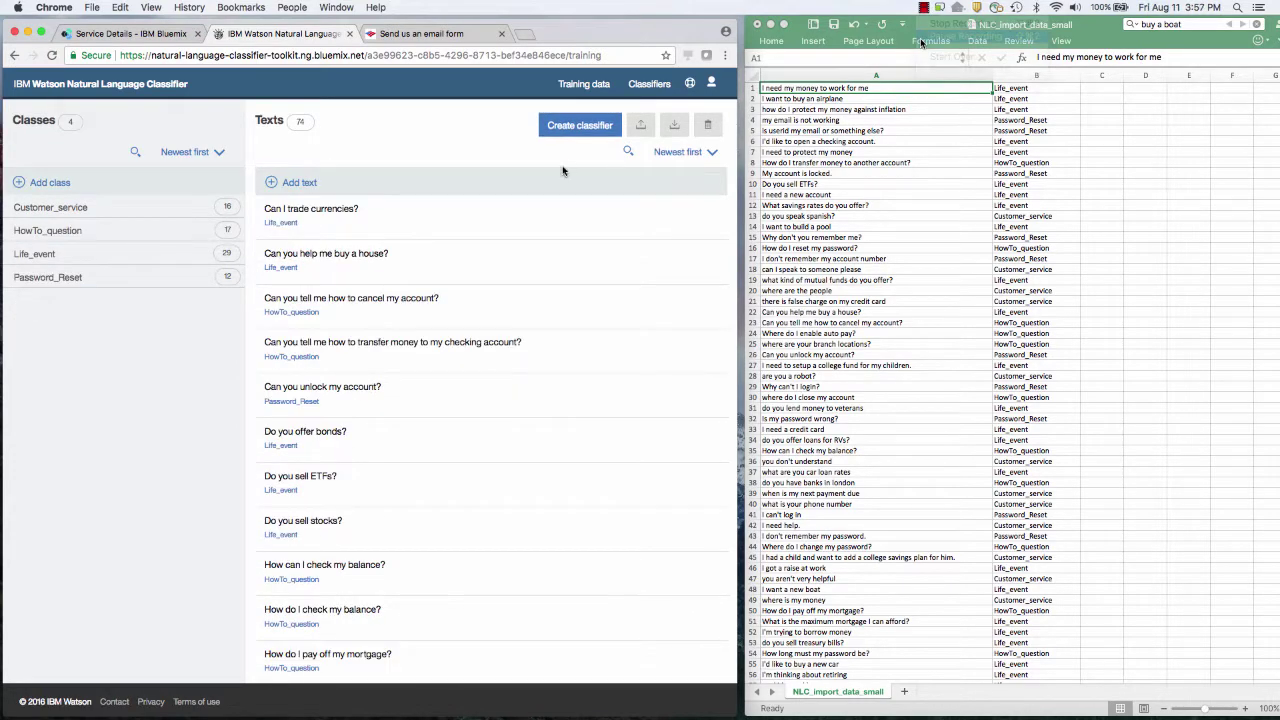
left_click(587, 130)
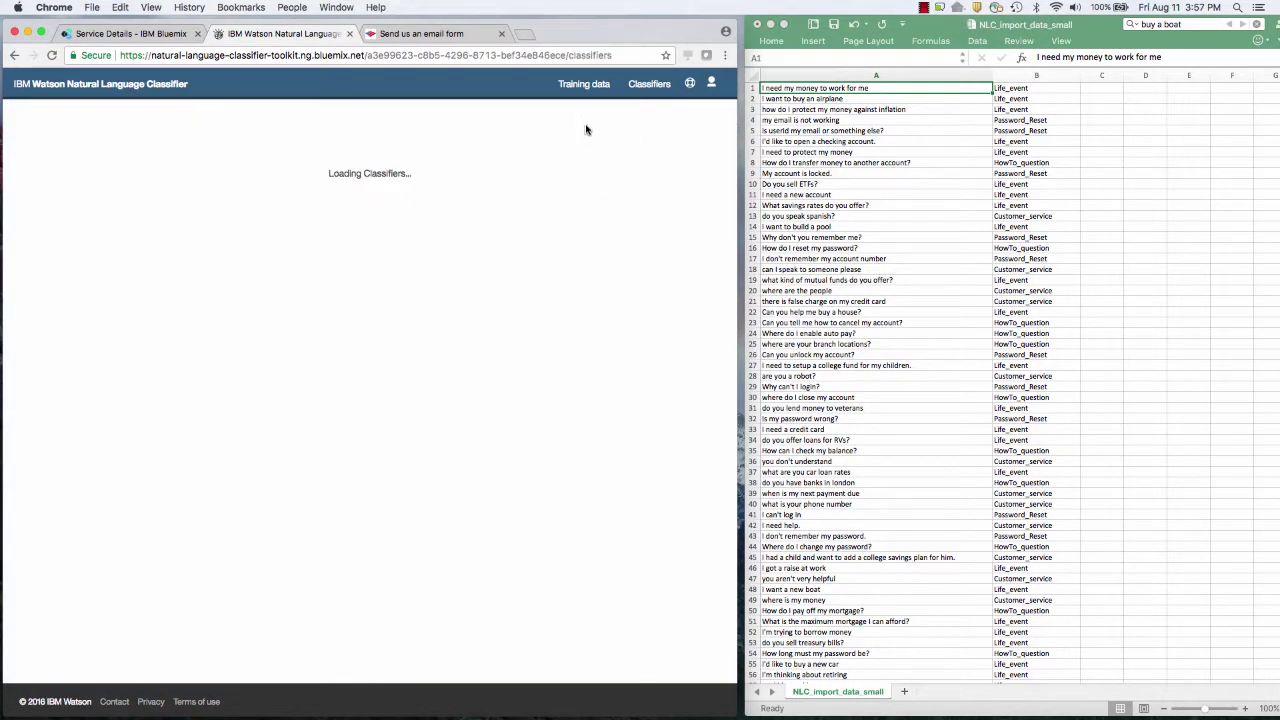
left_click(67, 281)
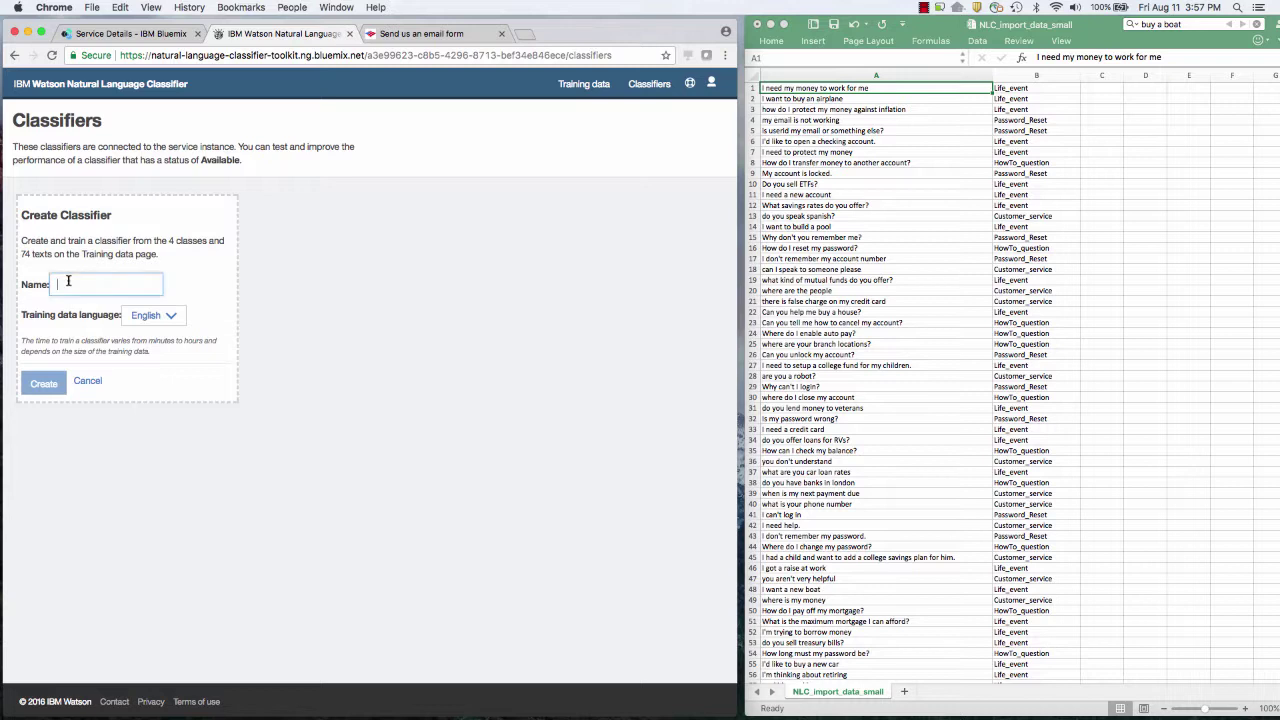
type("Cust")
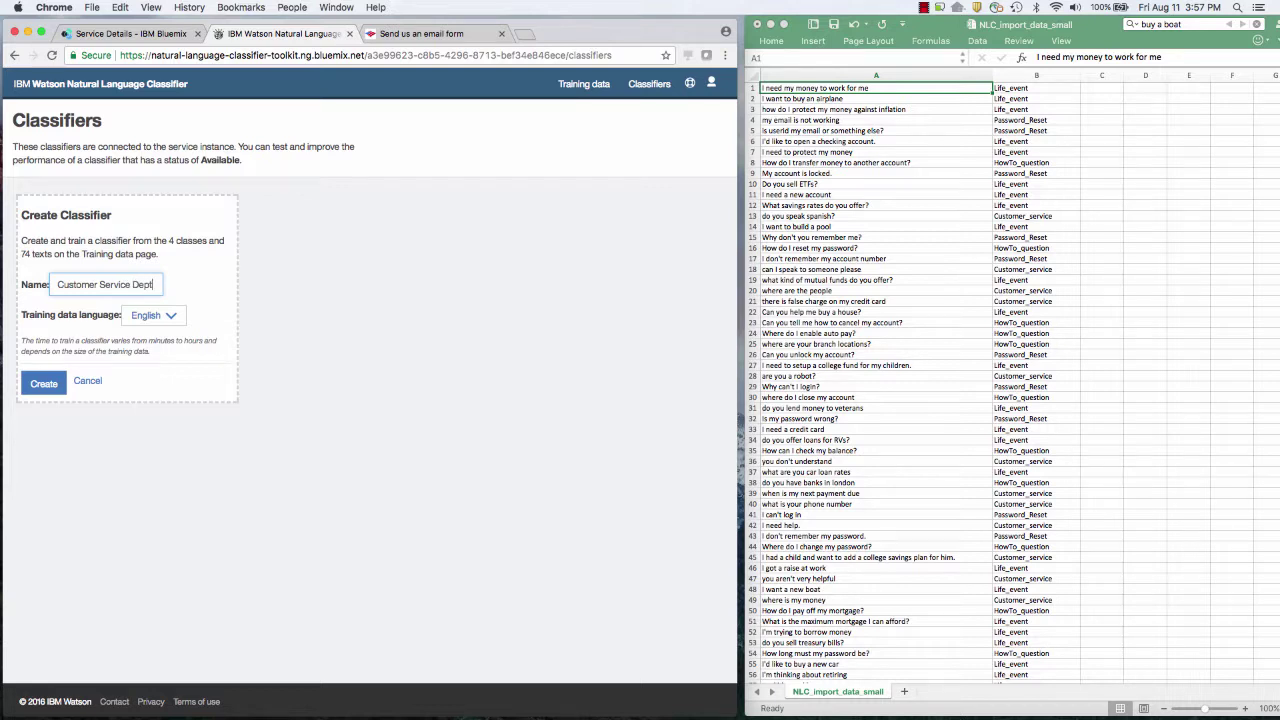
type("omer Service Dept")
left_click(148, 316)
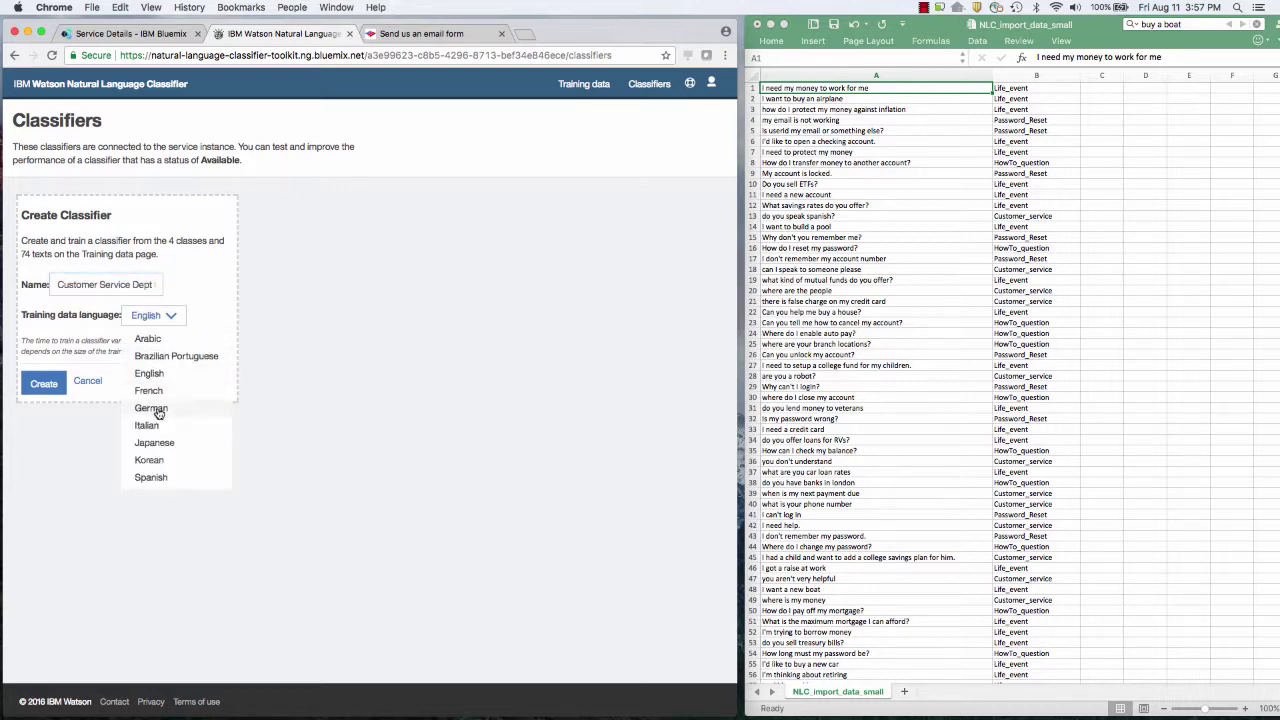
left_click(67, 430)
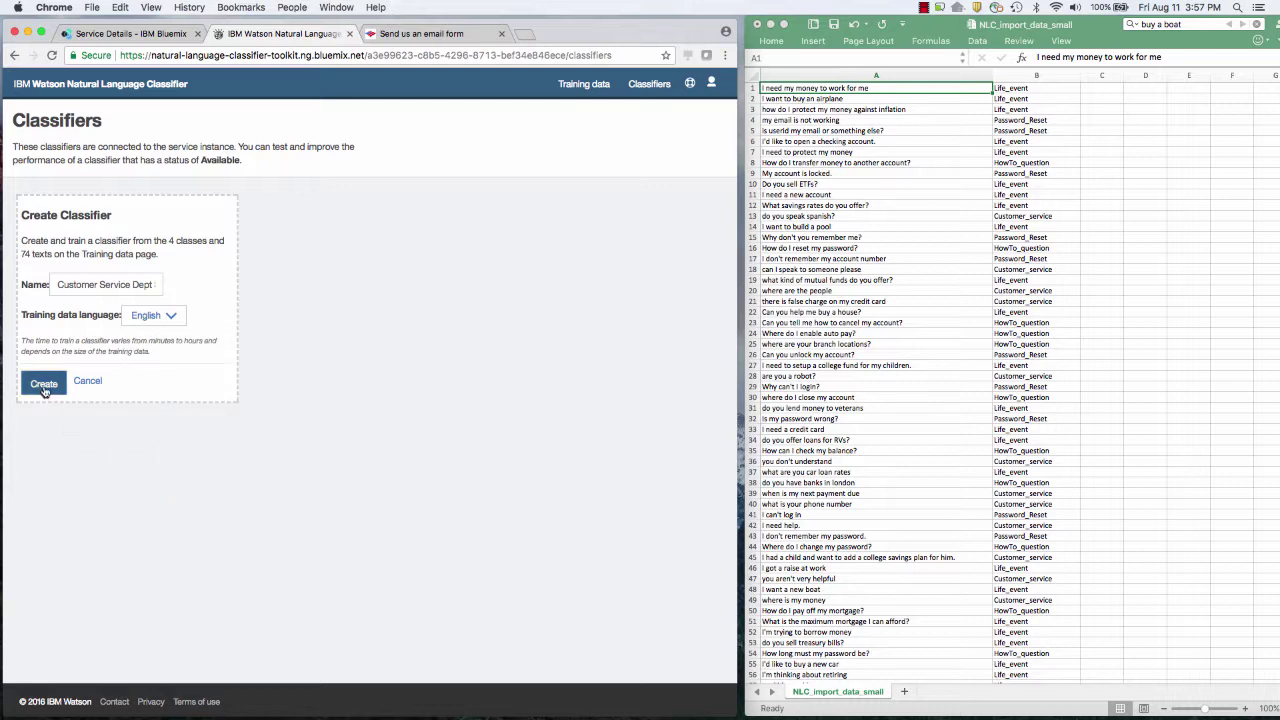
left_click(44, 389)
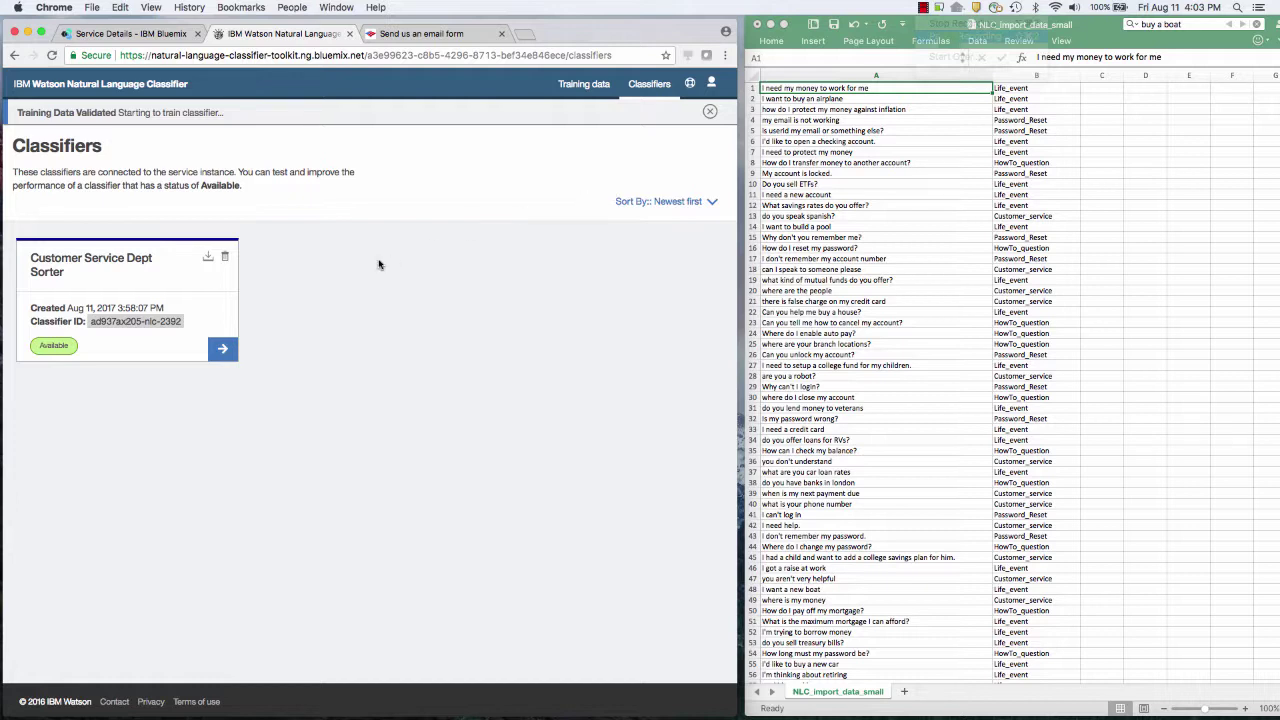
left_click(222, 352)
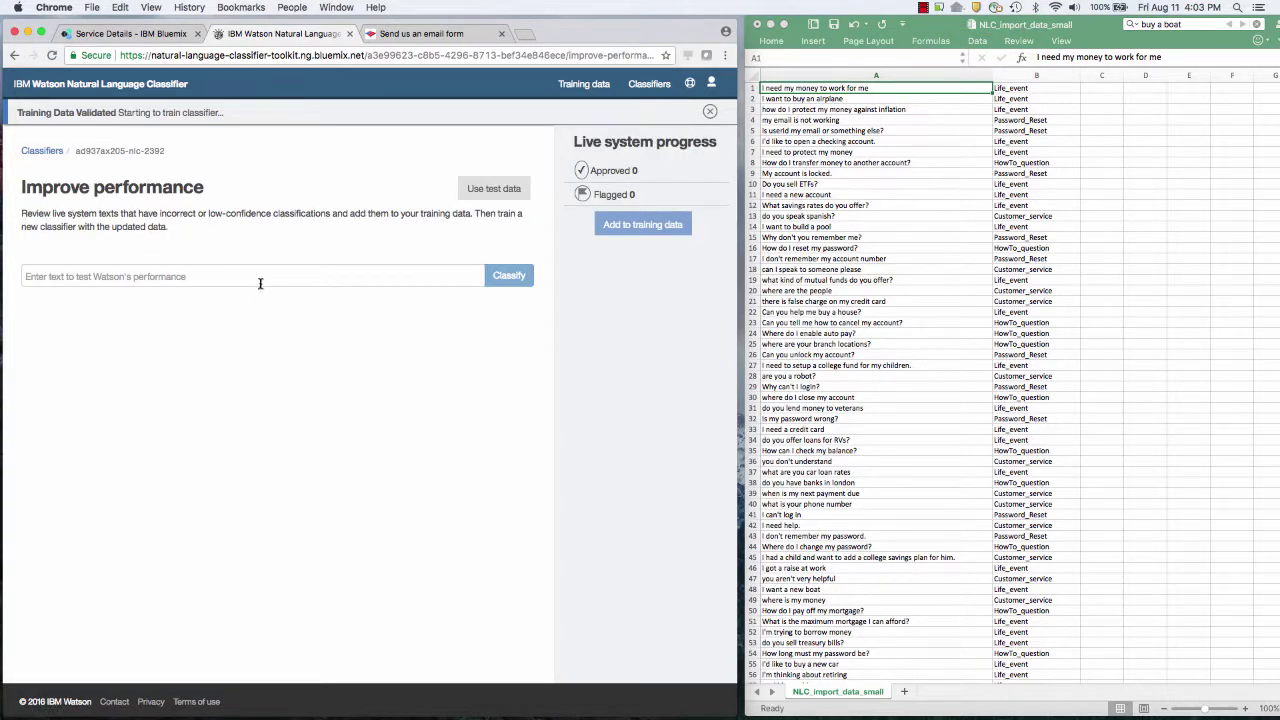
Search the NLC_import_data_small worksheet in Excel for "buy a boat" and dismiss the resulting message
left_click(1185, 25)
key("Return")
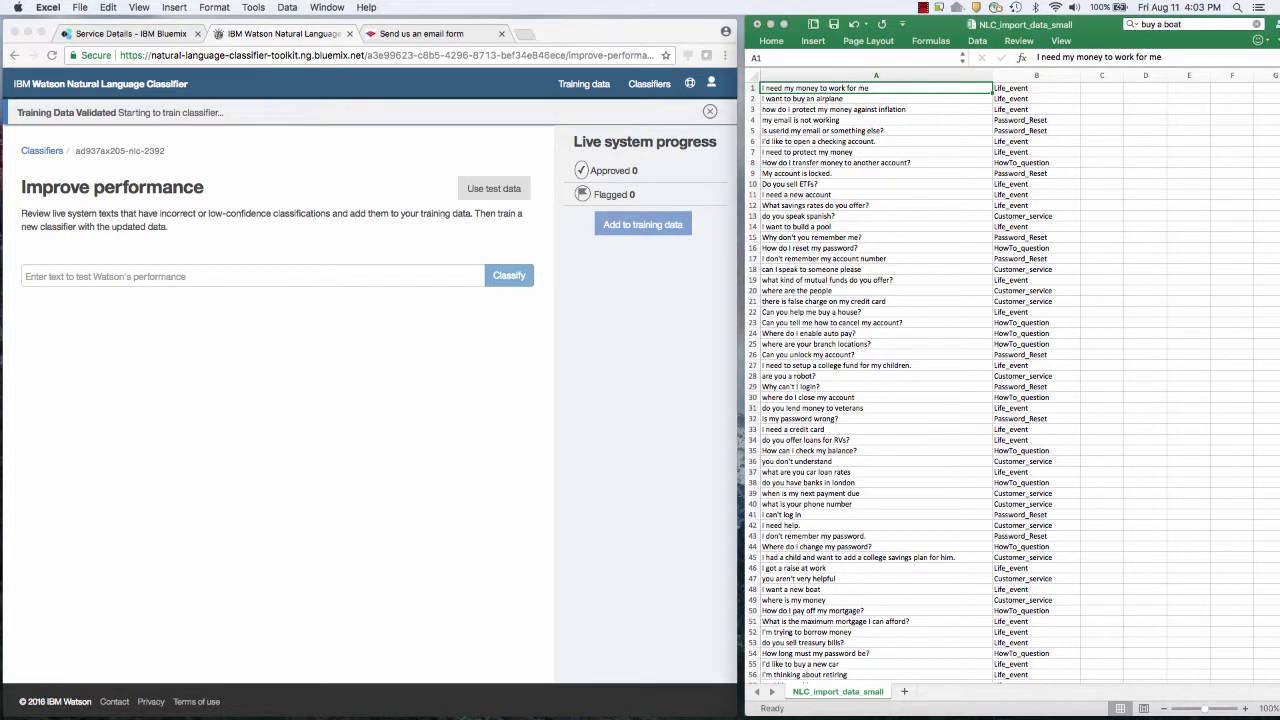
left_click_drag(658, 178, 941, 188)
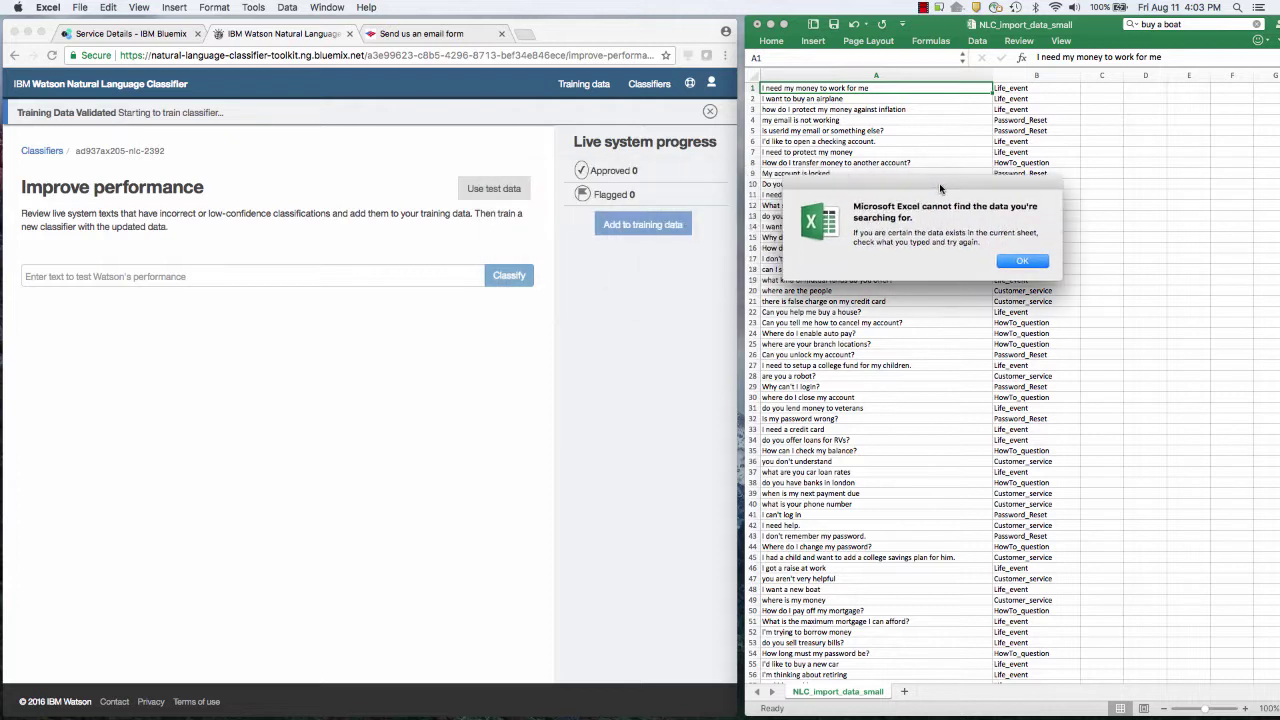
left_click(1021, 262)
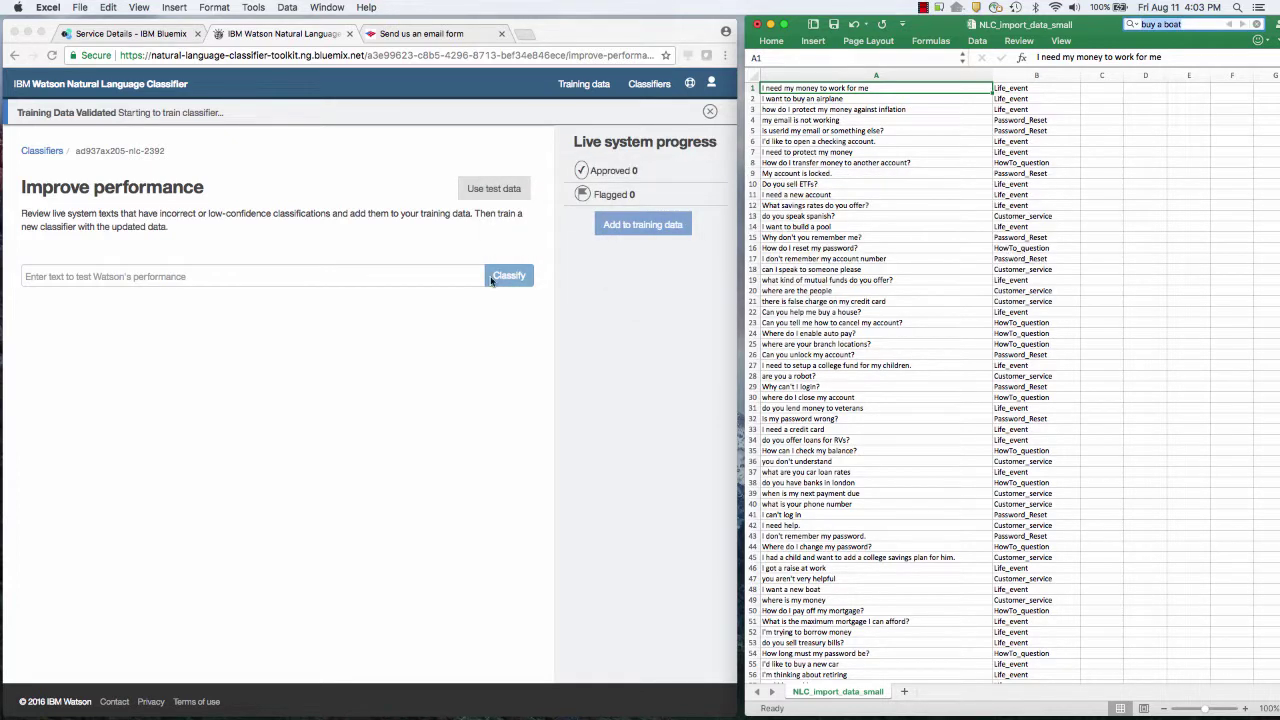
Classify the test text "I'd like to buy a boat." in the Watson toolkit and approve its Life_event classification
left_click(406, 275)
left_click(376, 276)
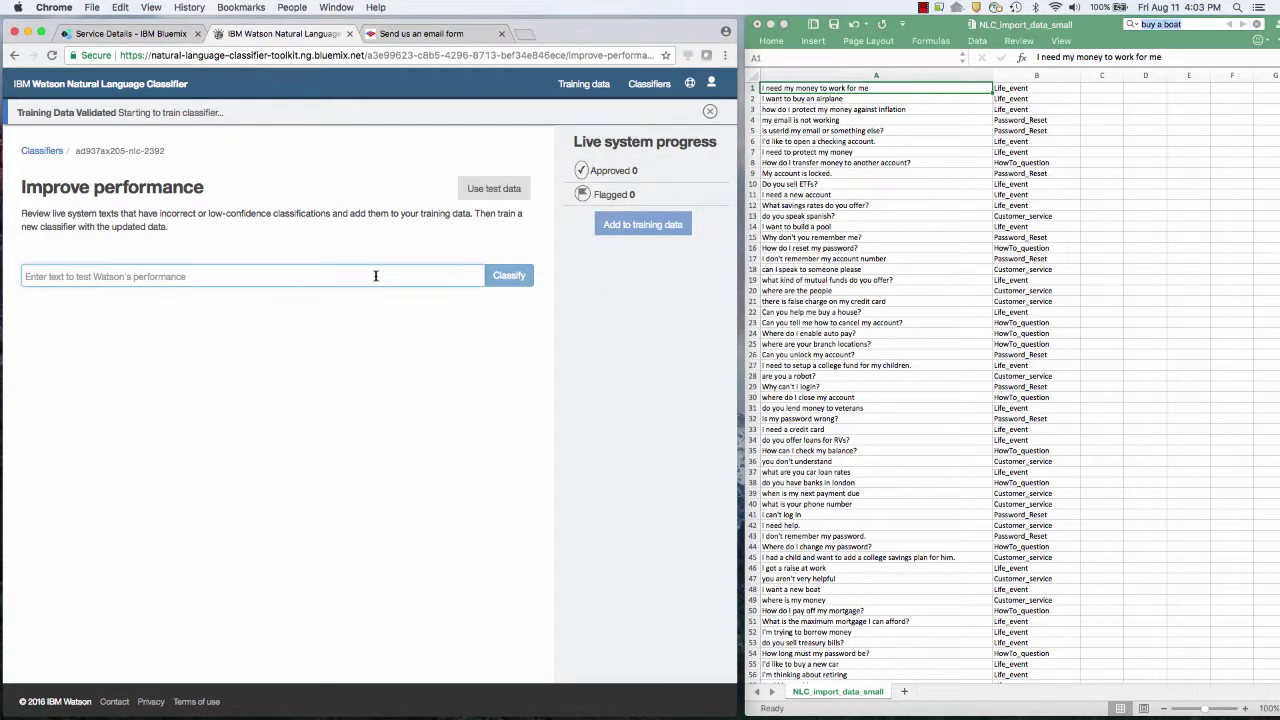
type("I'd like to buy a boat.")
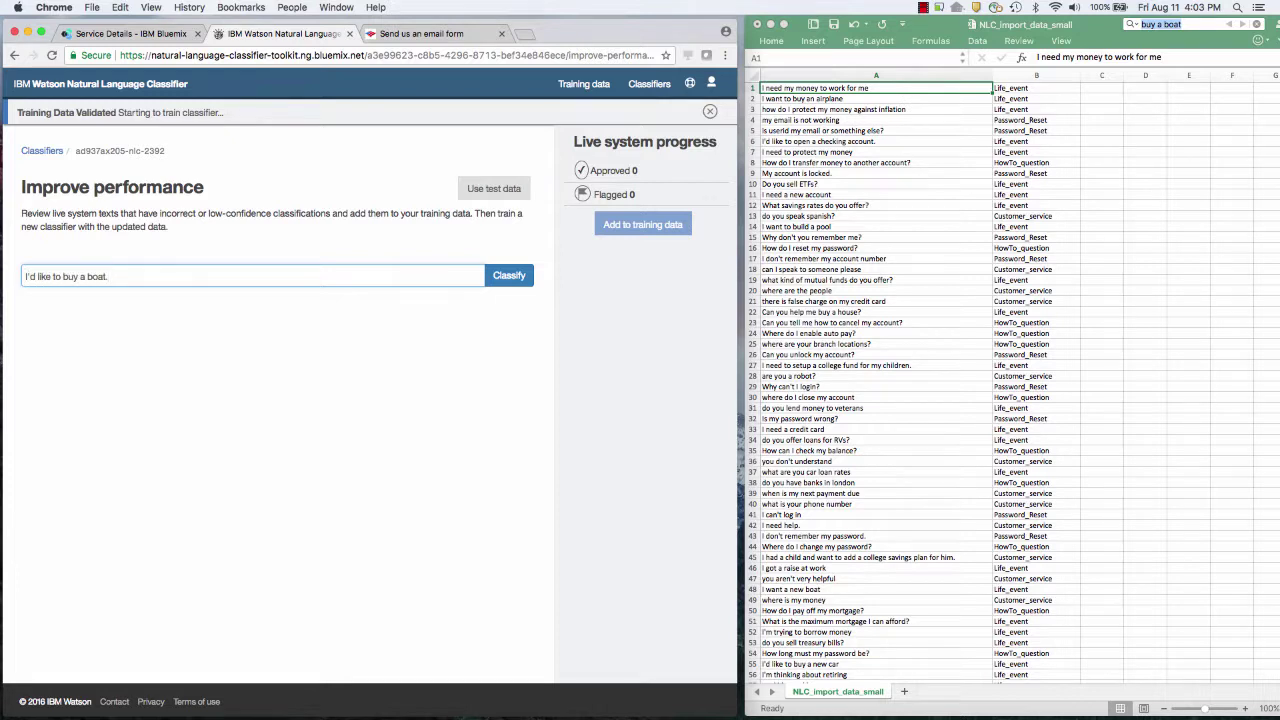
key("Return")
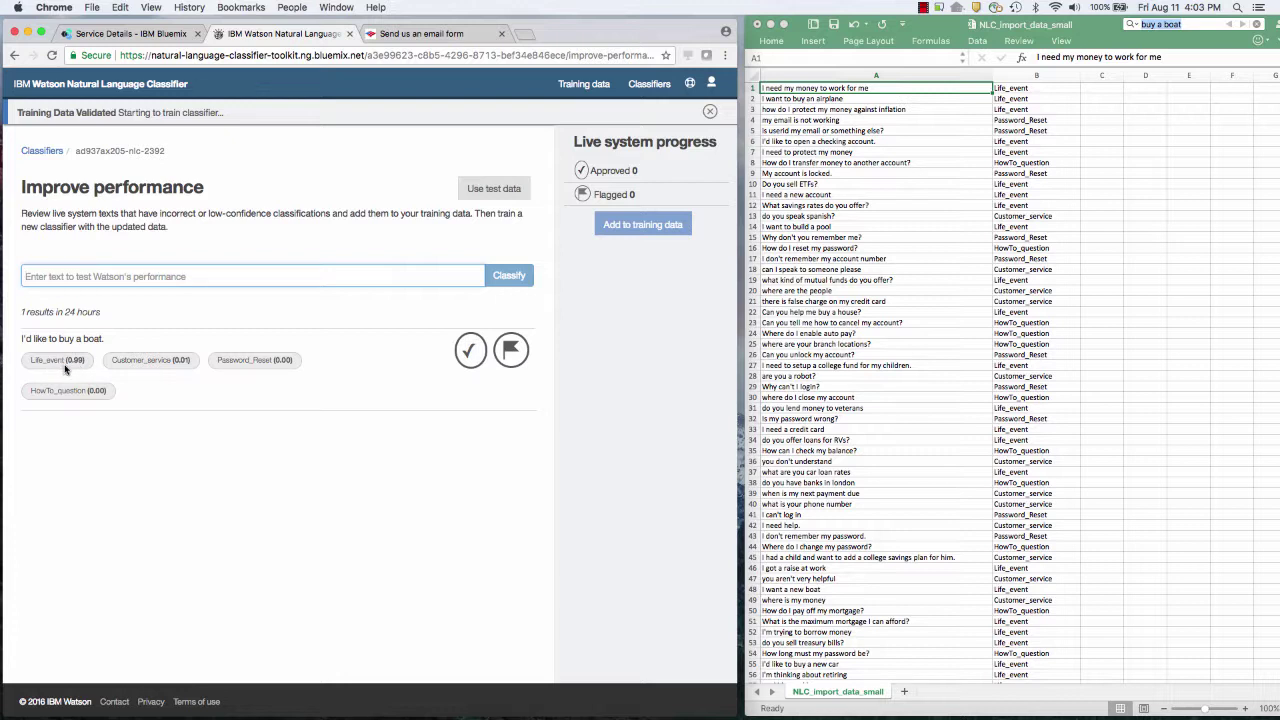
left_click(470, 350)
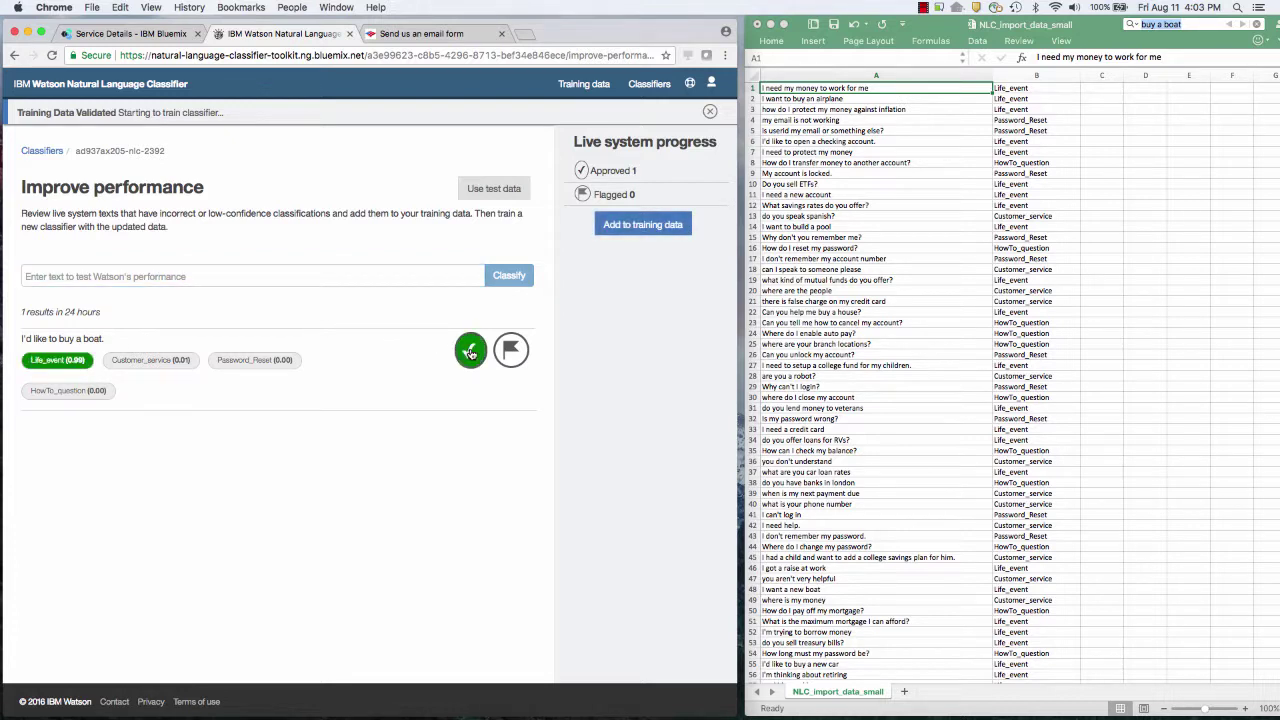
Classify the test text "Can you please help me?" and approve its Customer_service classification
left_click(292, 276)
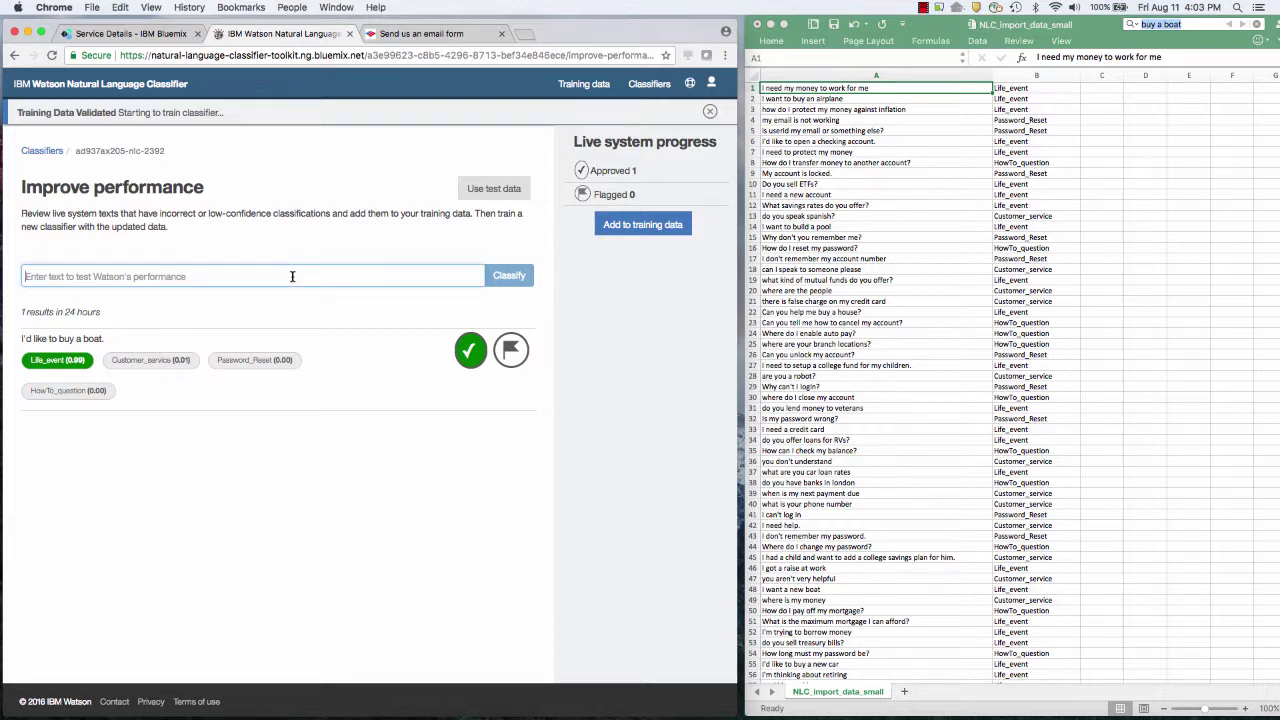
type("C")
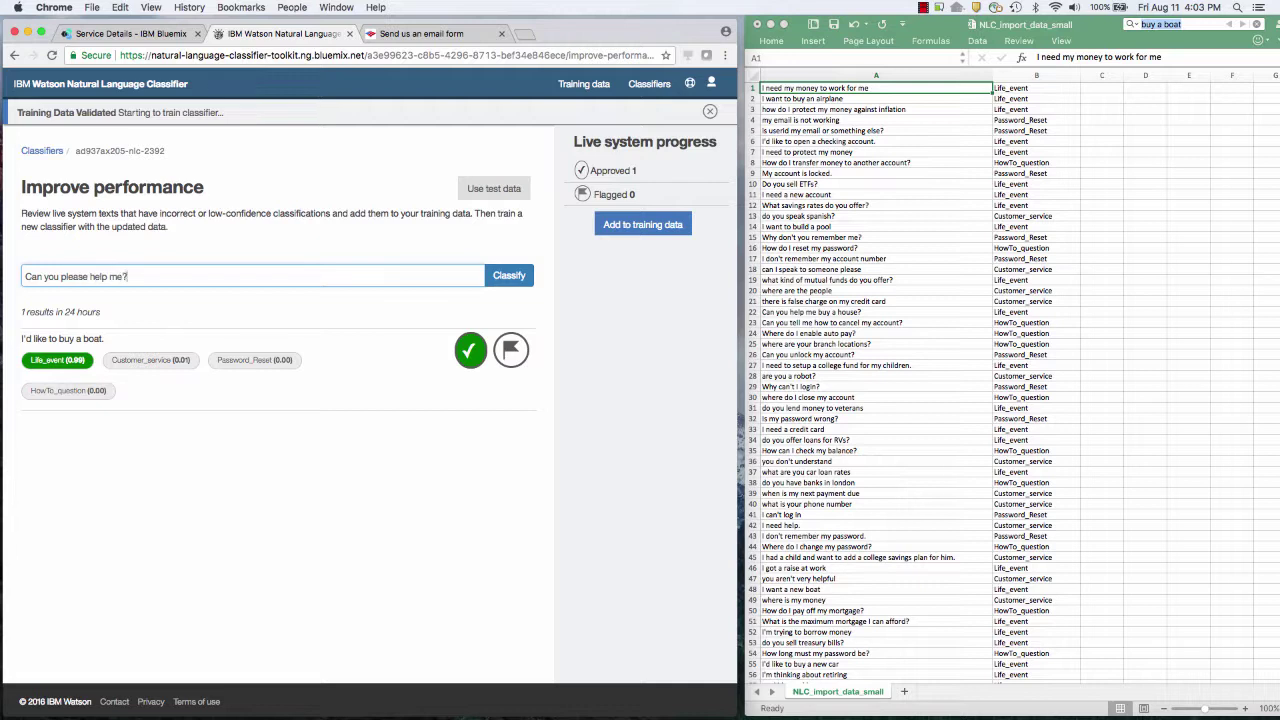
type("an you please help me?")
key("Return")
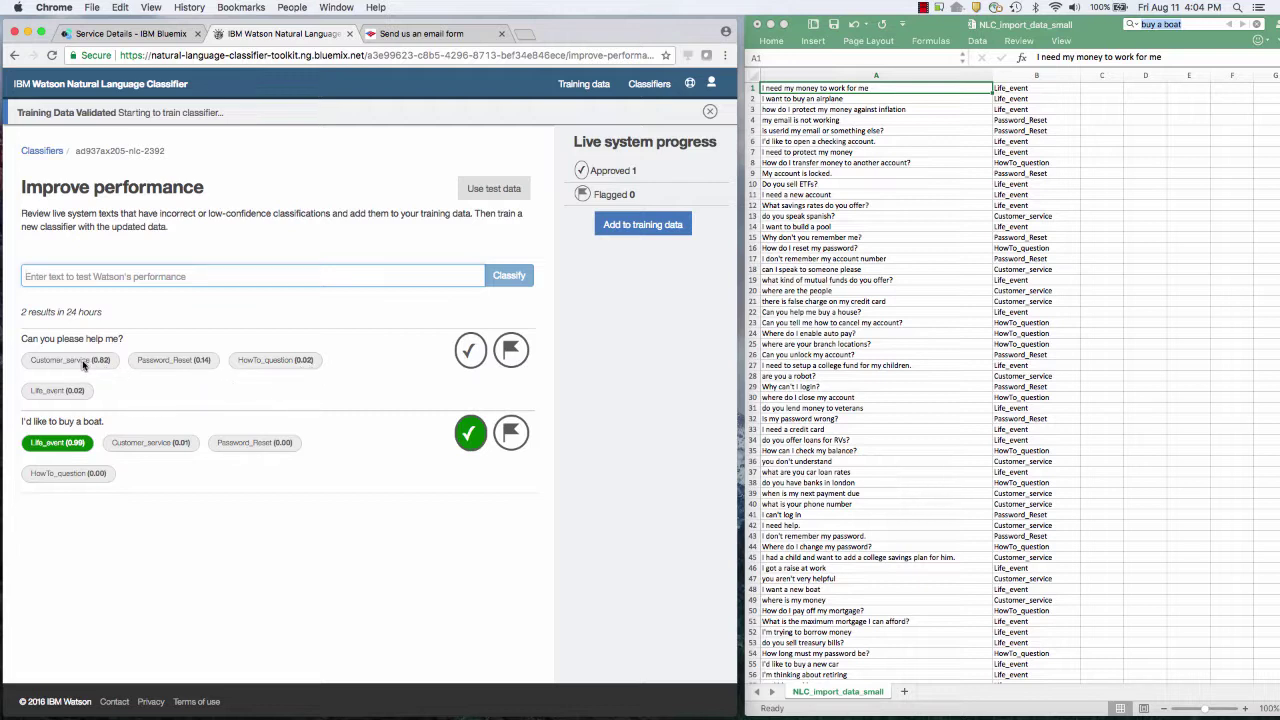
left_click(469, 355)
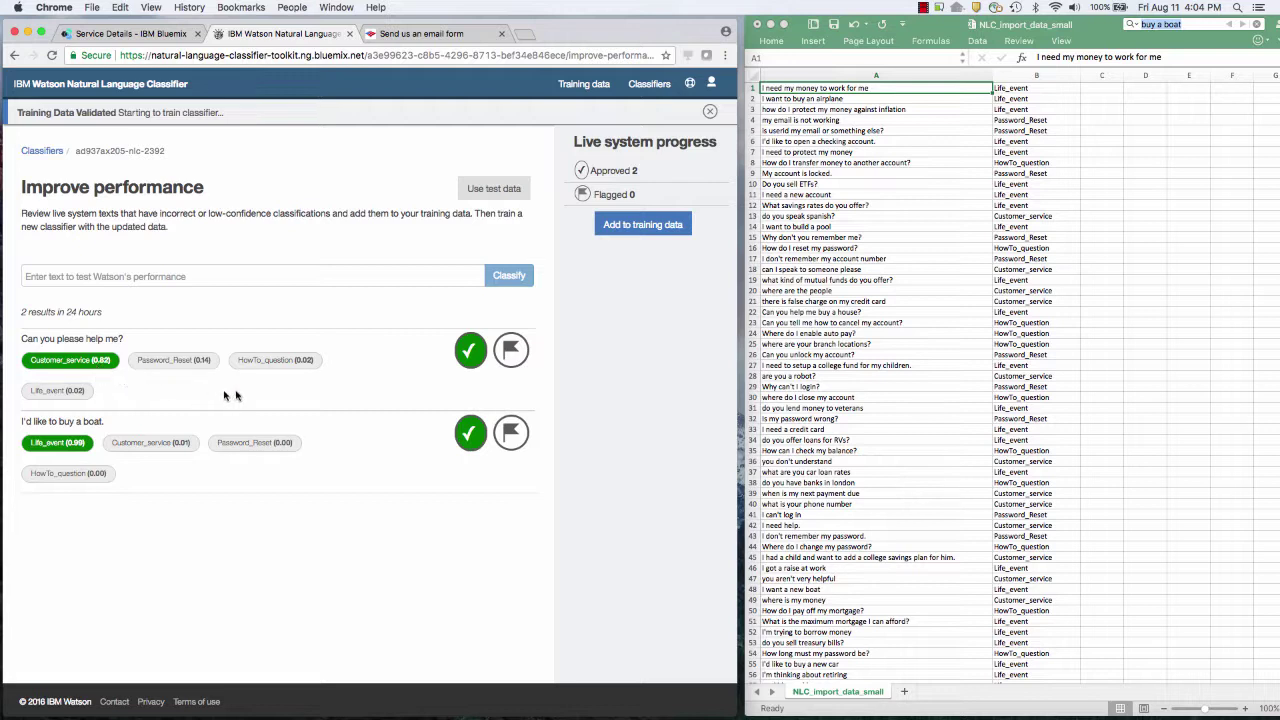
Classify the test text "Are you skynet?" with the trained classifier
left_click(184, 278)
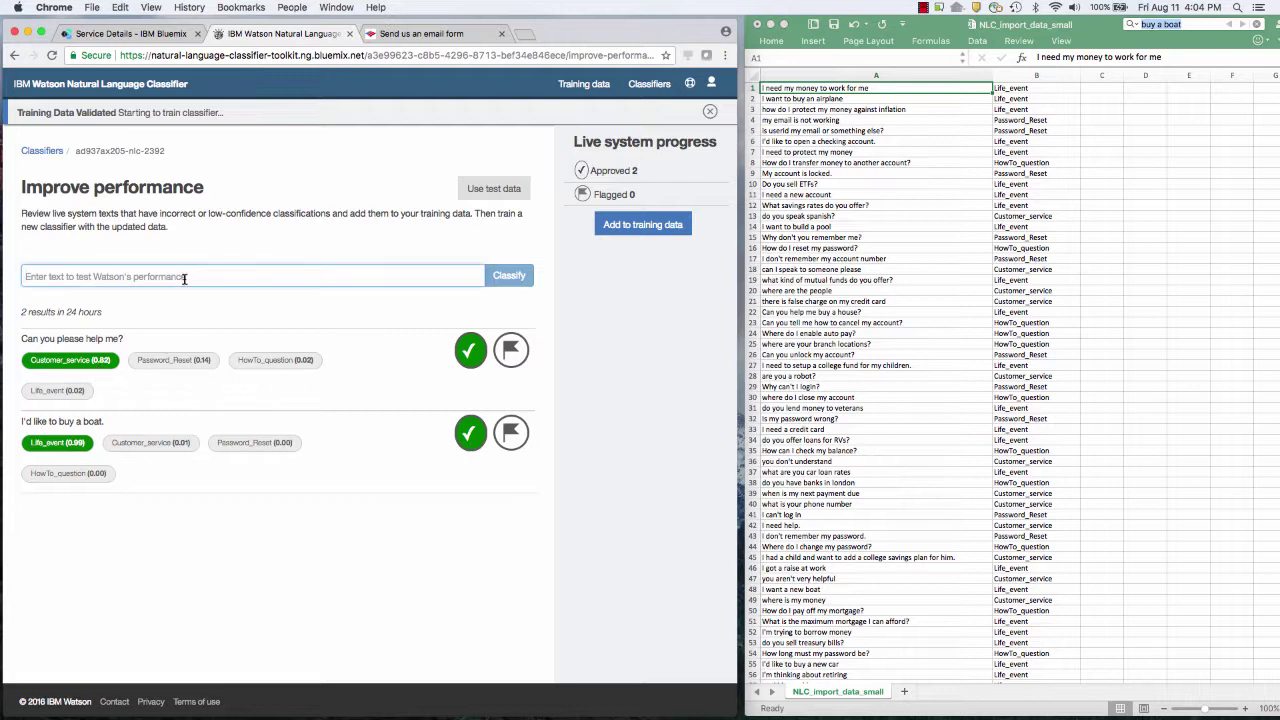
type("Are you sk")
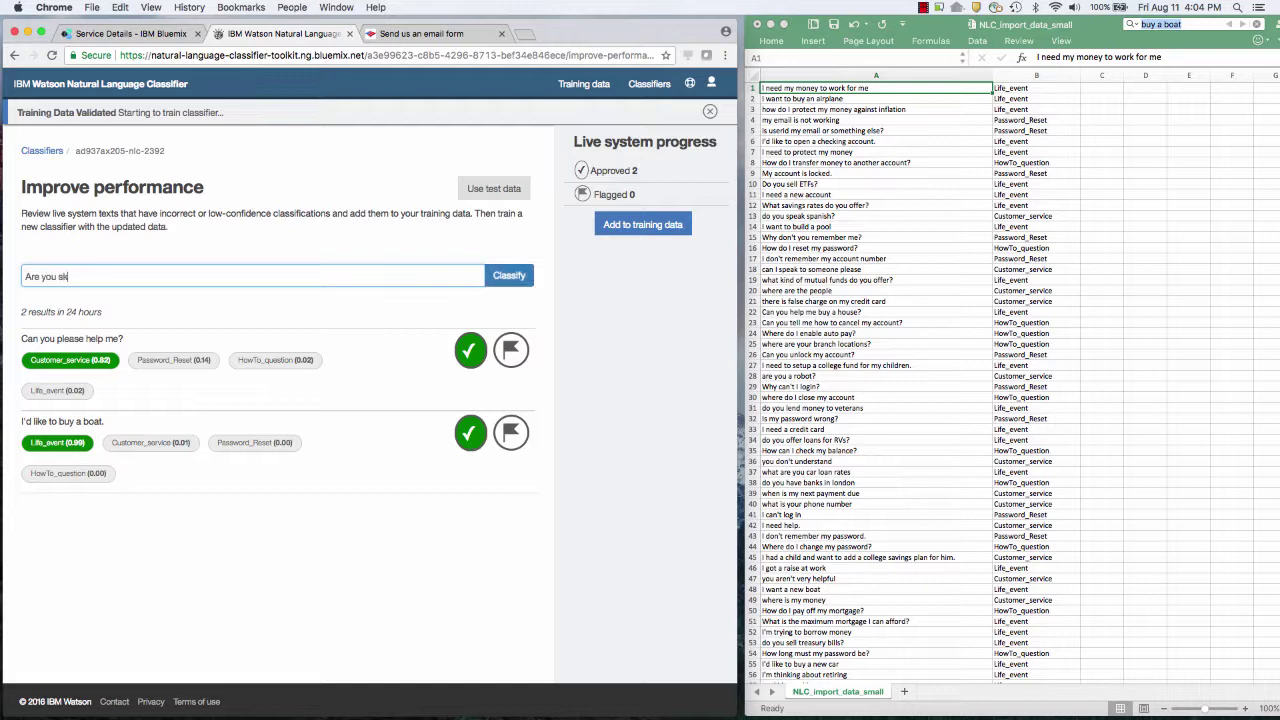
key("Return")
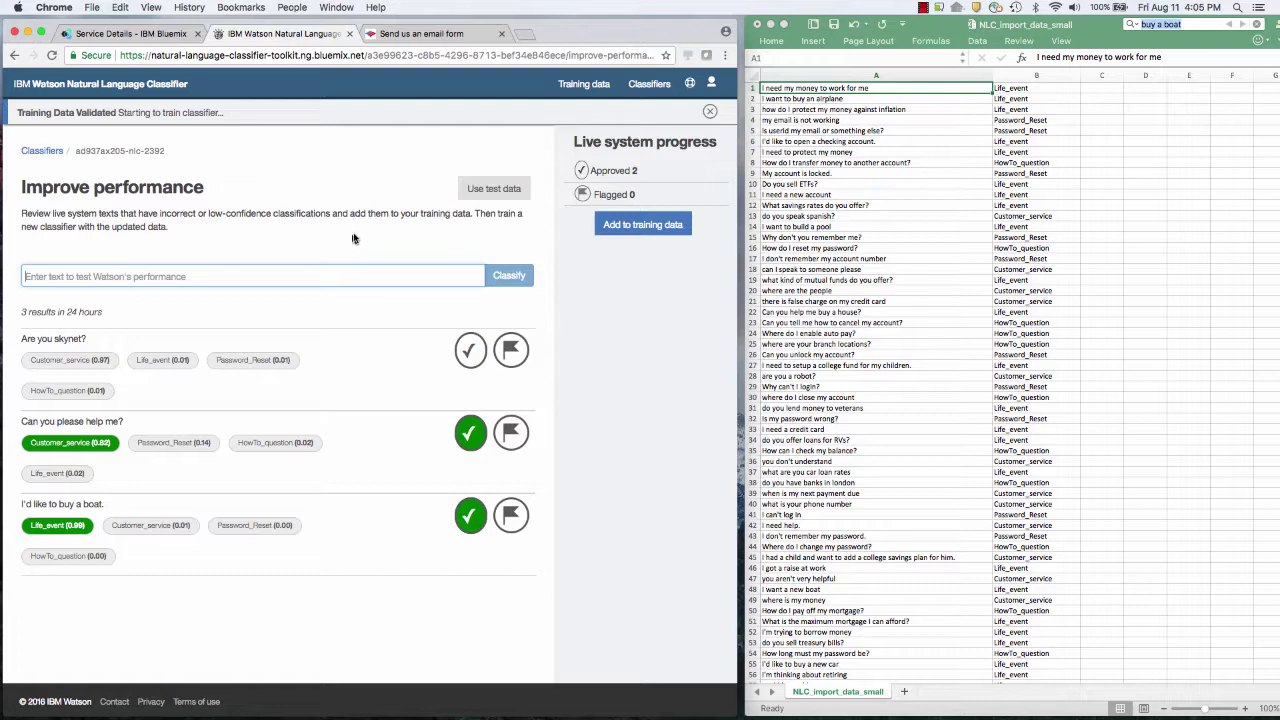
Review the Bank of America feedback form alongside the classifier's results, and return to the Watson classifier page
left_click(406, 34)
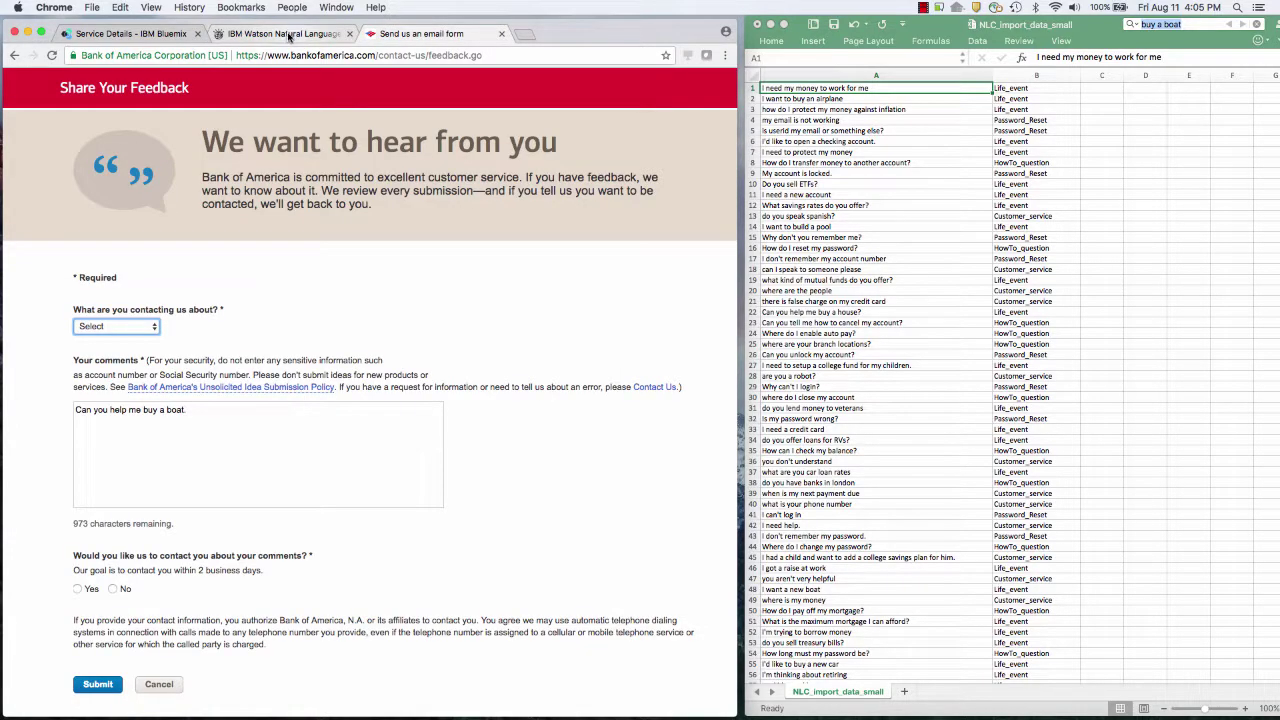
left_click(292, 36)
left_click(408, 38)
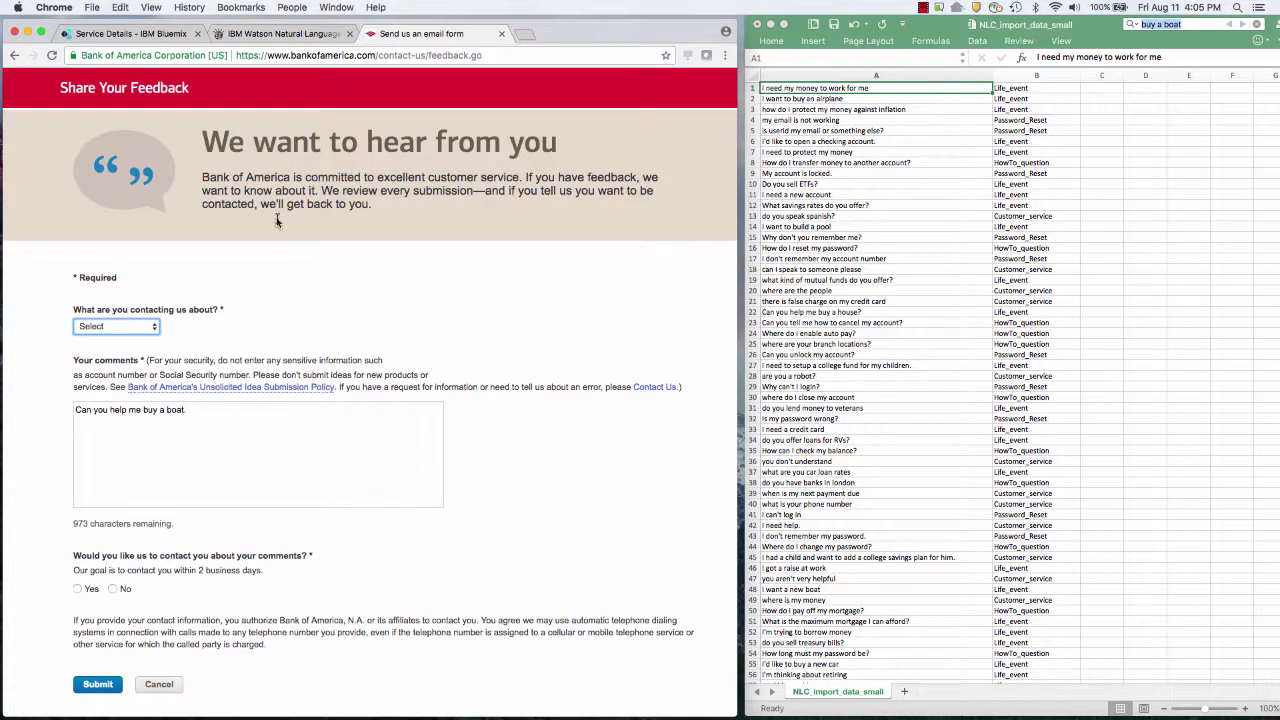
left_click(280, 38)
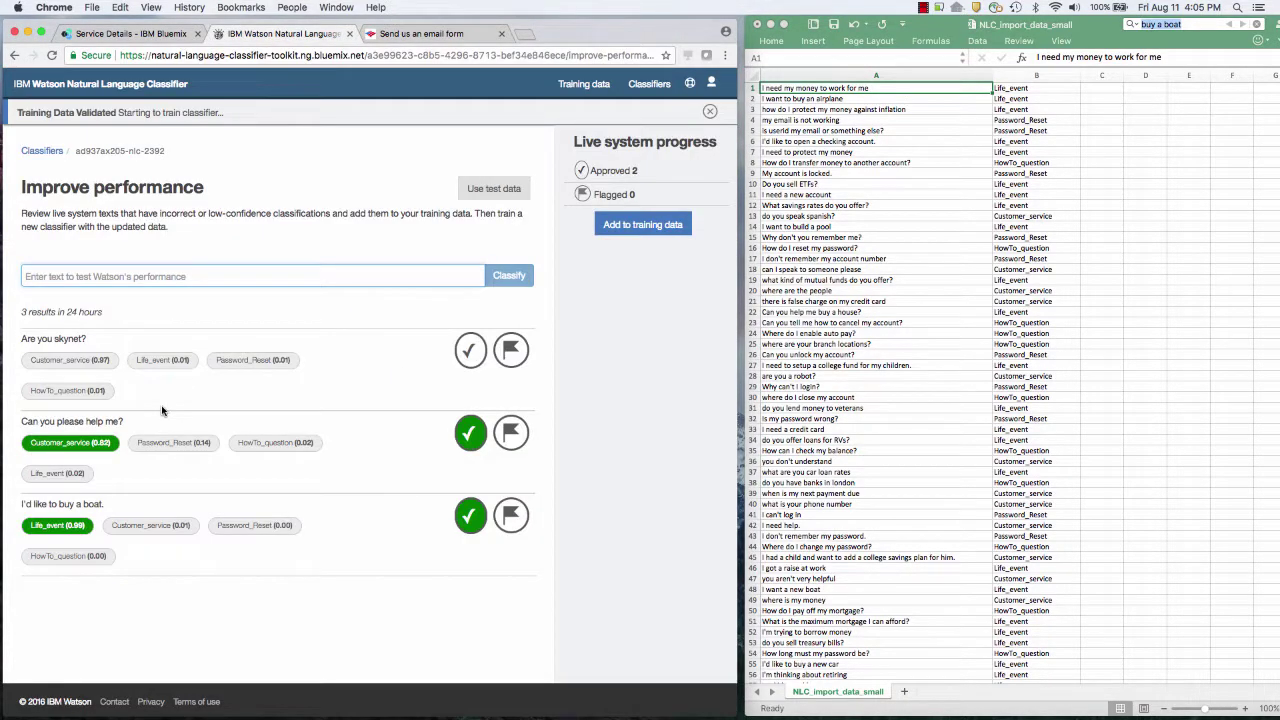